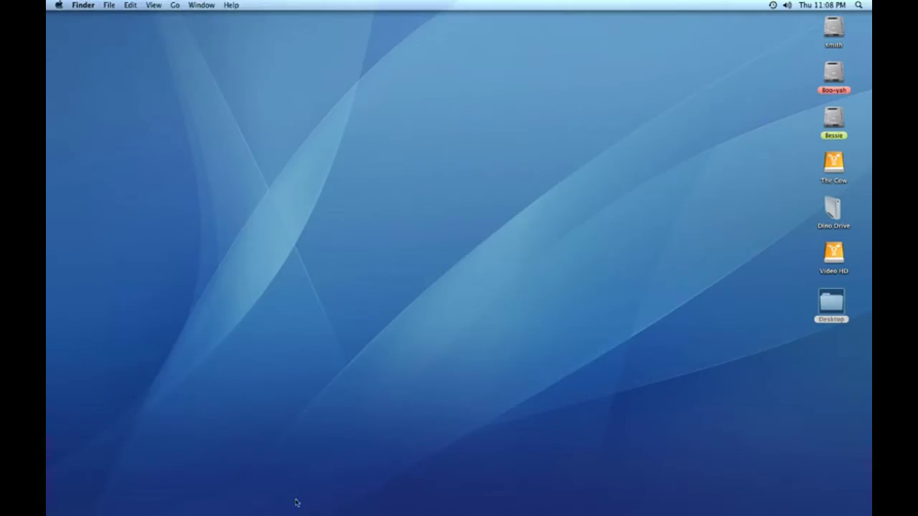
- Launch Motion from the Dock to start an NTSC Broadcast SD project
click(288, 502)
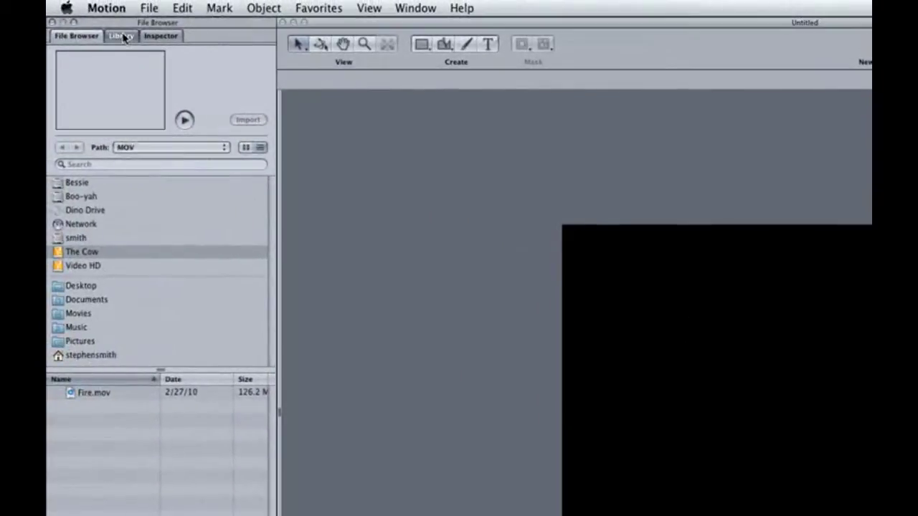
- Preview the Blurry Sparks emitter from the Library's Particle Emitters > Pyro folder
click(80, 22)
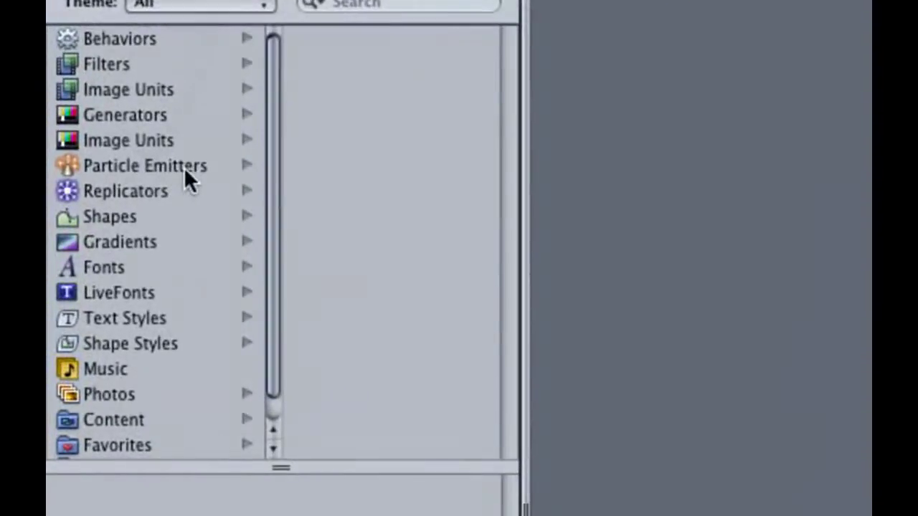
click(129, 227)
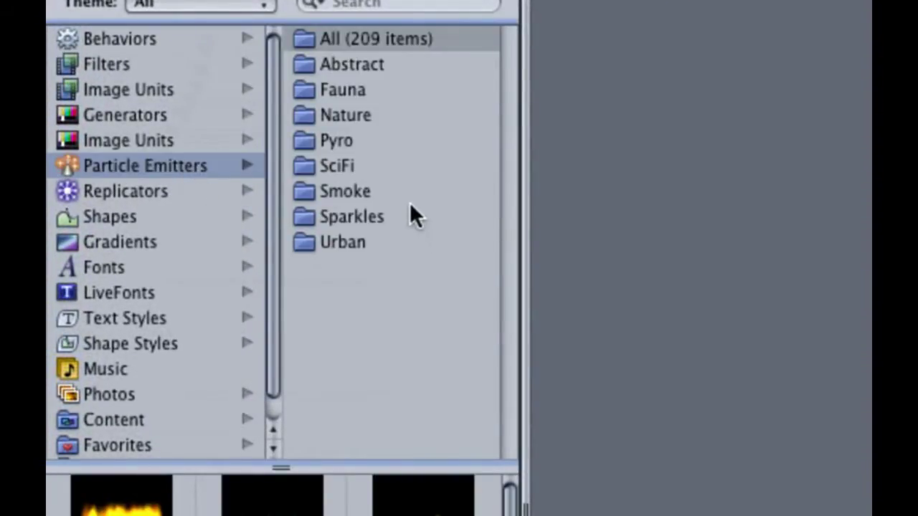
click(347, 142)
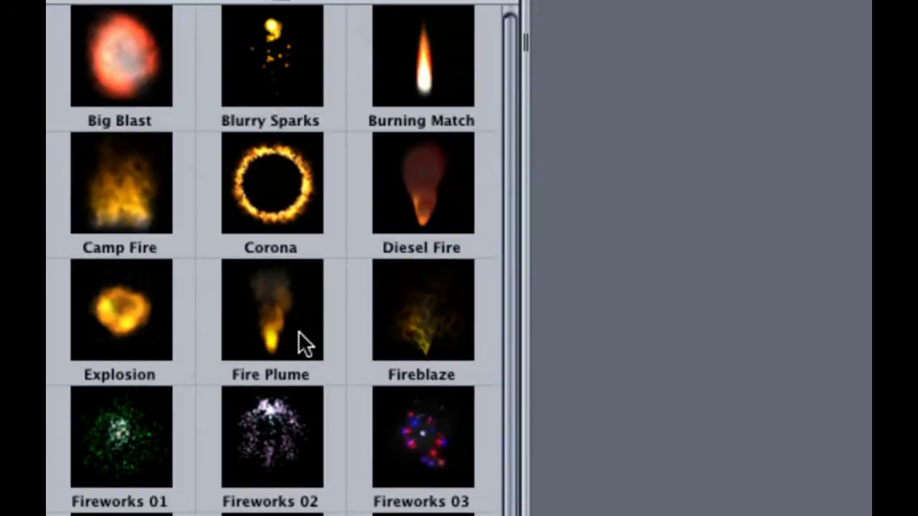
click(261, 39)
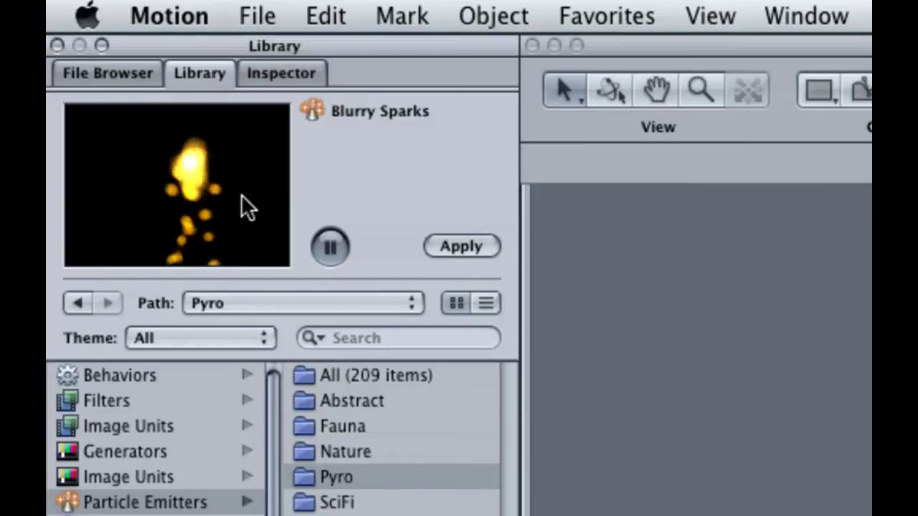
- Switch to the Rectangle drawing tool
click(822, 92)
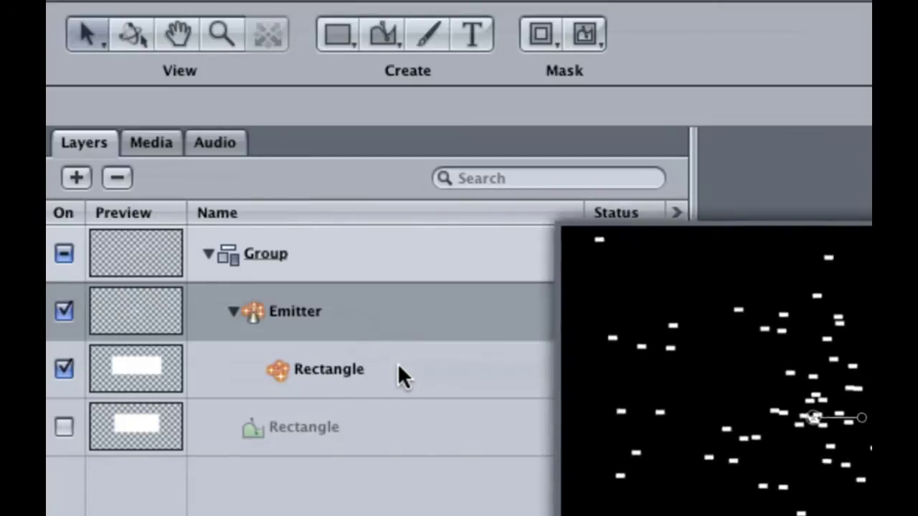
click(328, 423)
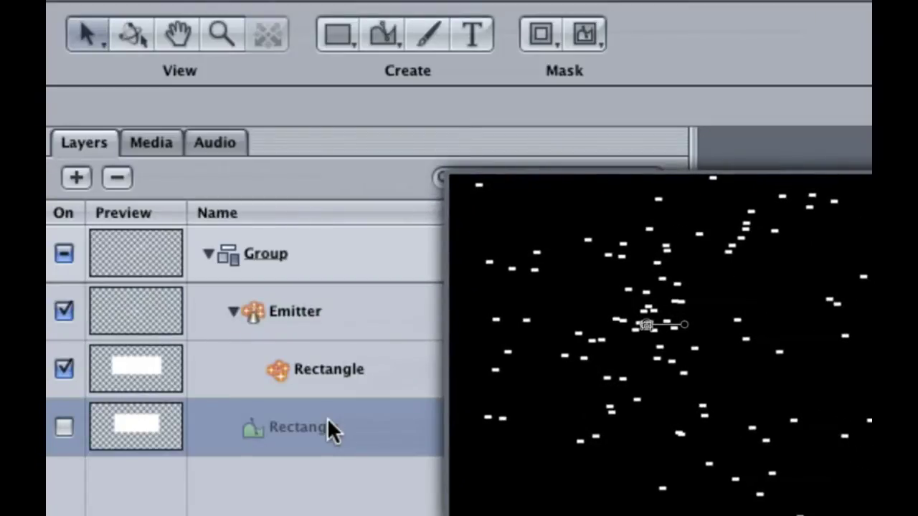
key(Delete)
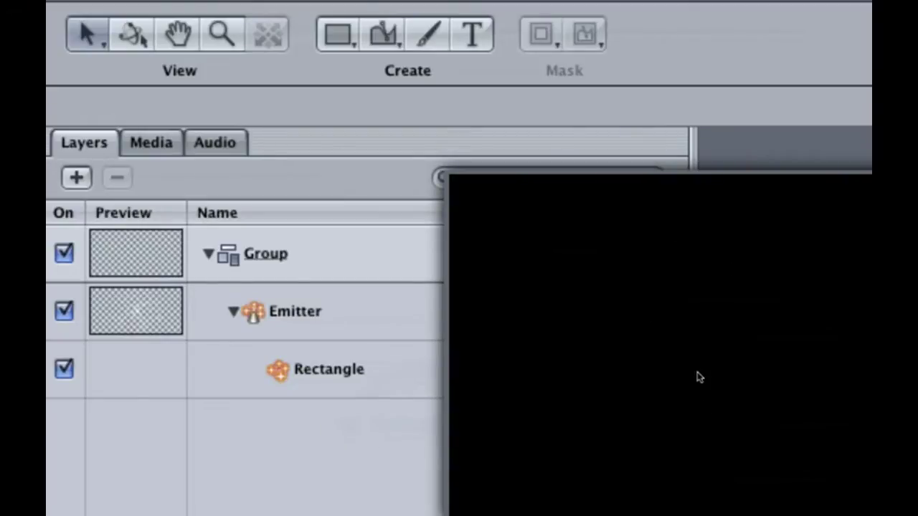
key(super+z)
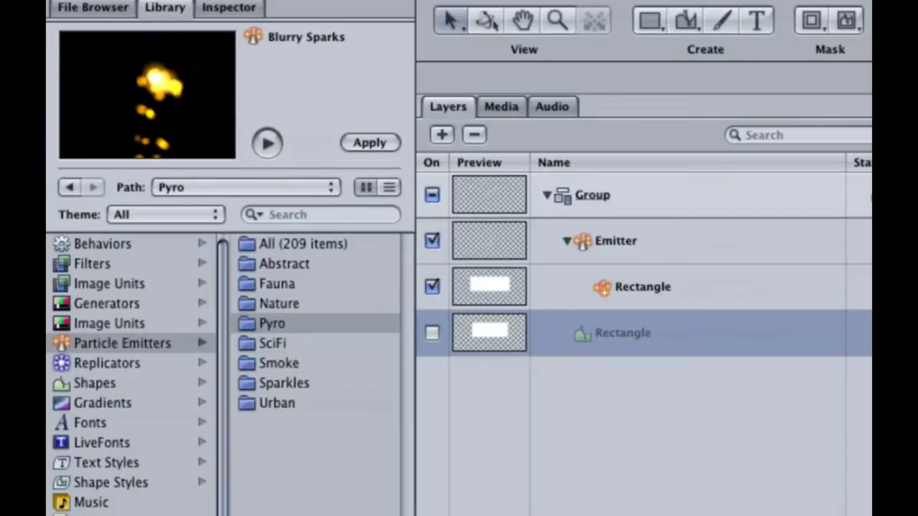
- Open the Inspector and compare the Emitter and rectangle cell settings, ending on the Emitter
key(super+3)
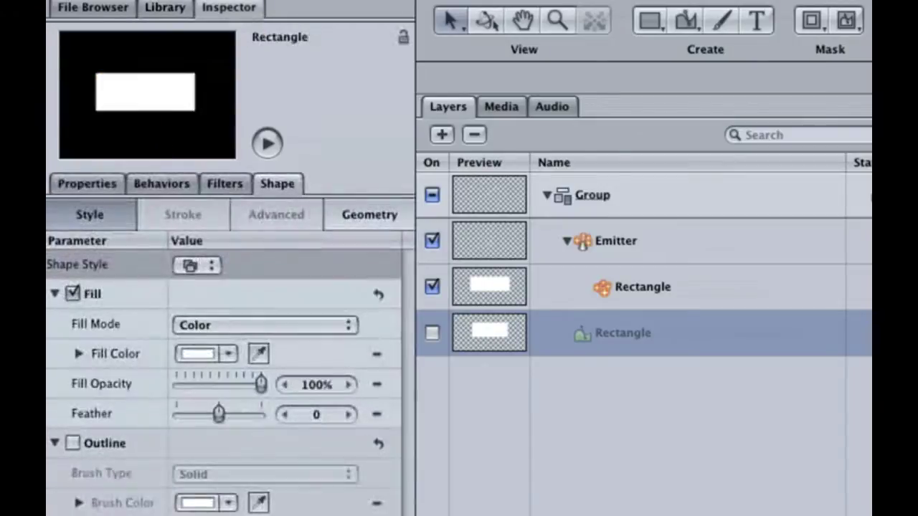
click(686, 246)
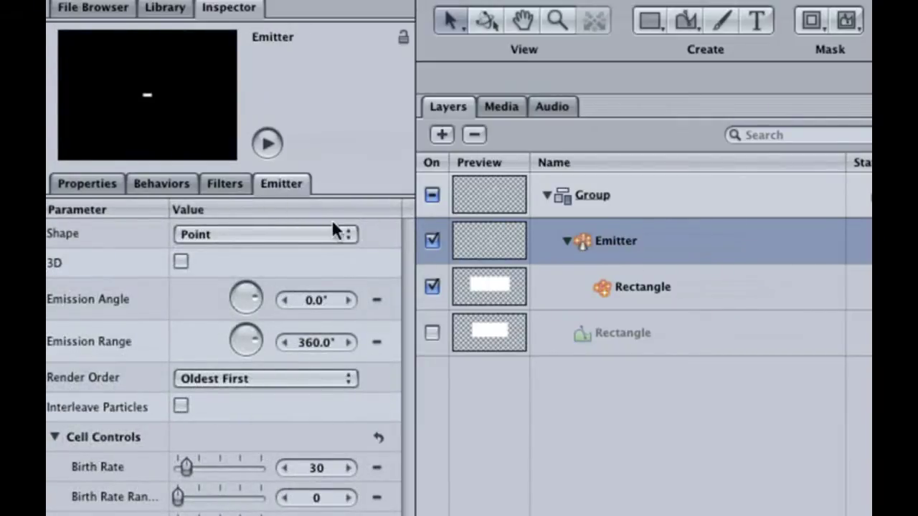
click(719, 287)
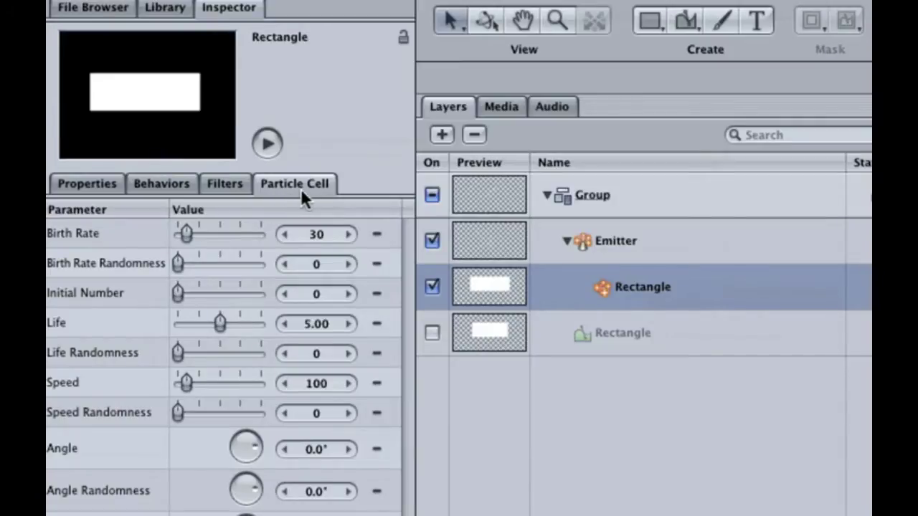
click(646, 248)
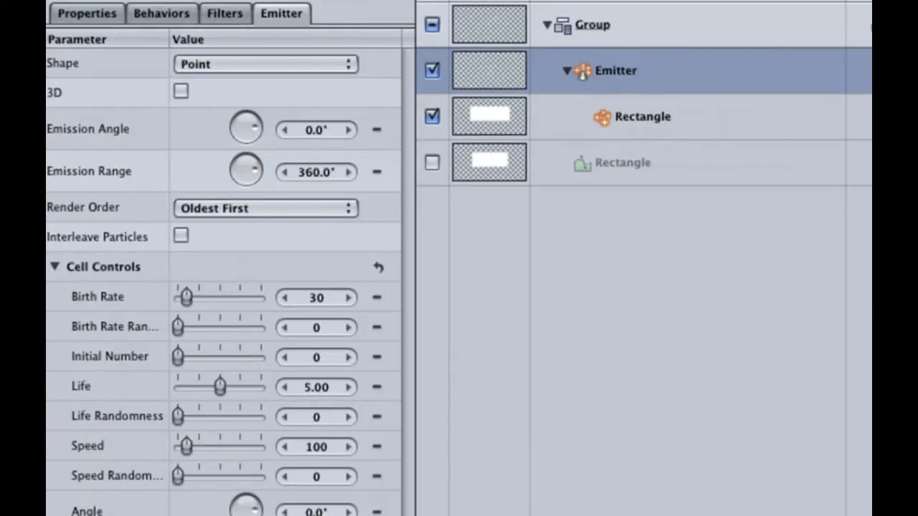
click(646, 121)
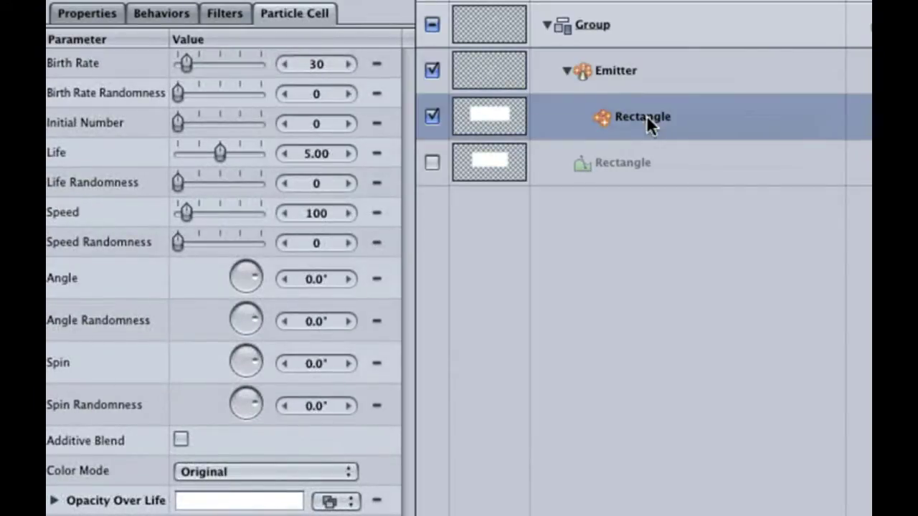
click(642, 72)
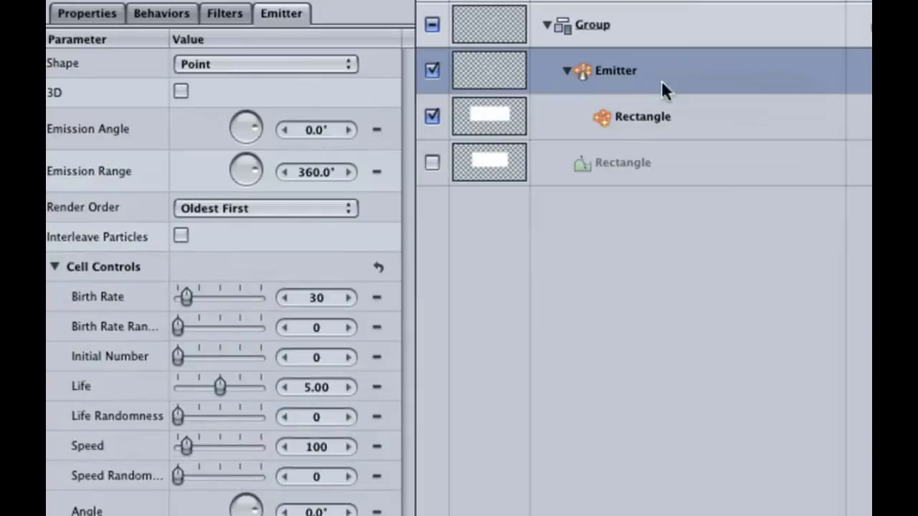
click(681, 124)
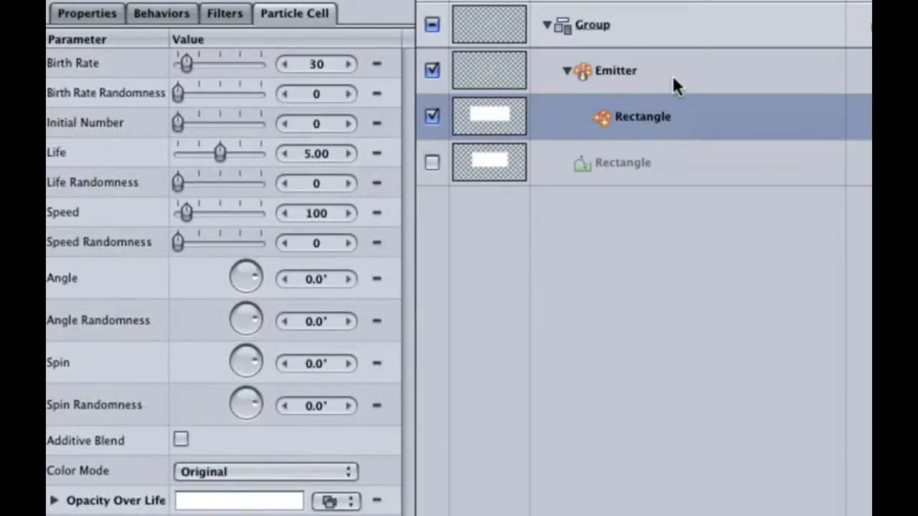
click(672, 85)
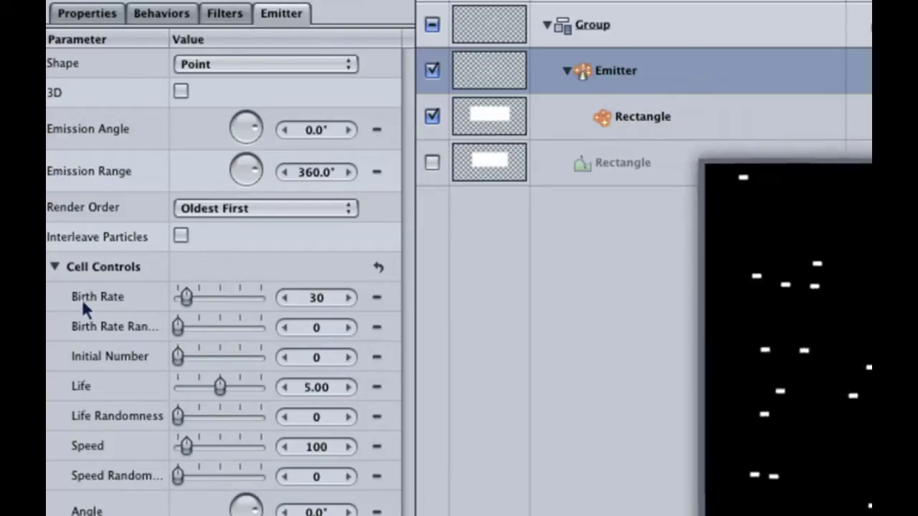
- Lower the emitter Birth Rate to 1 and reset Birth Rate Randomness to 0 after trying 12
drag(185, 298, 162, 297)
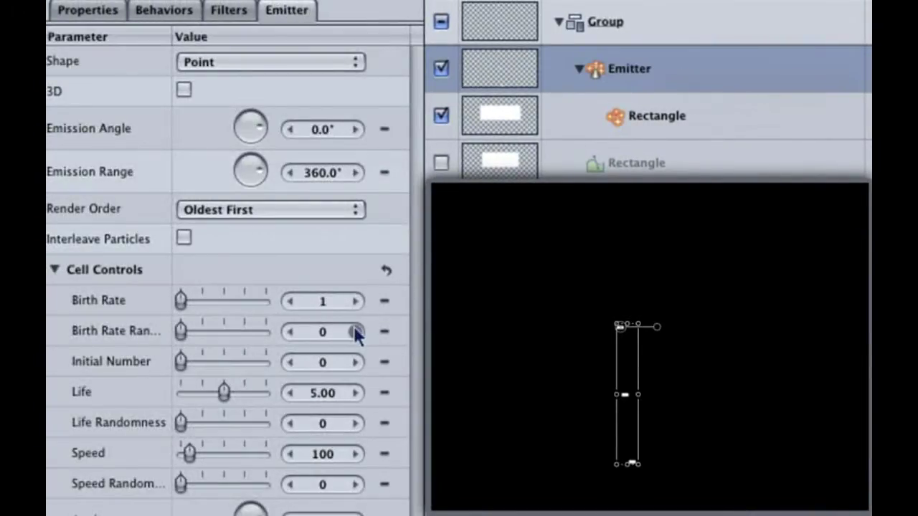
drag(323, 343, 340, 332)
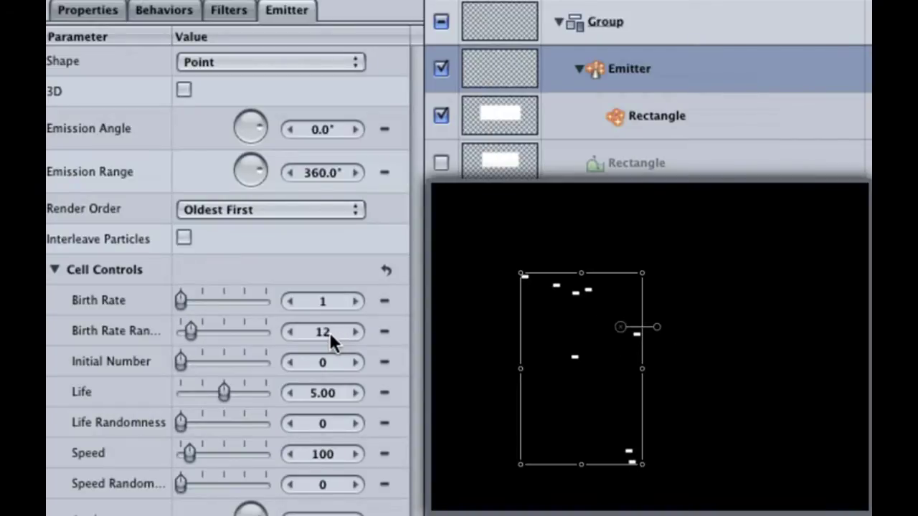
click(329, 332)
text(0)
key(Return)
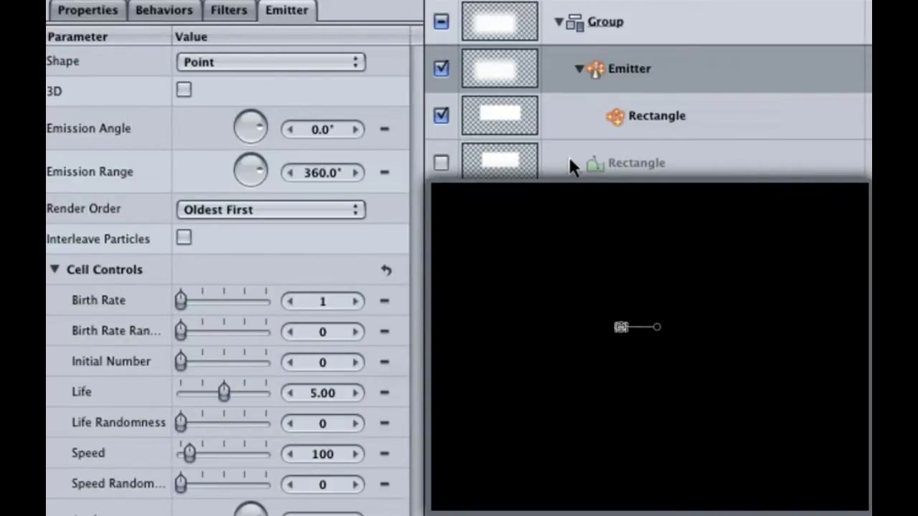
- Keyframe Birth Rate at 0 on the first frame and 300 twenty frames in
click(336, 301)
text(0)
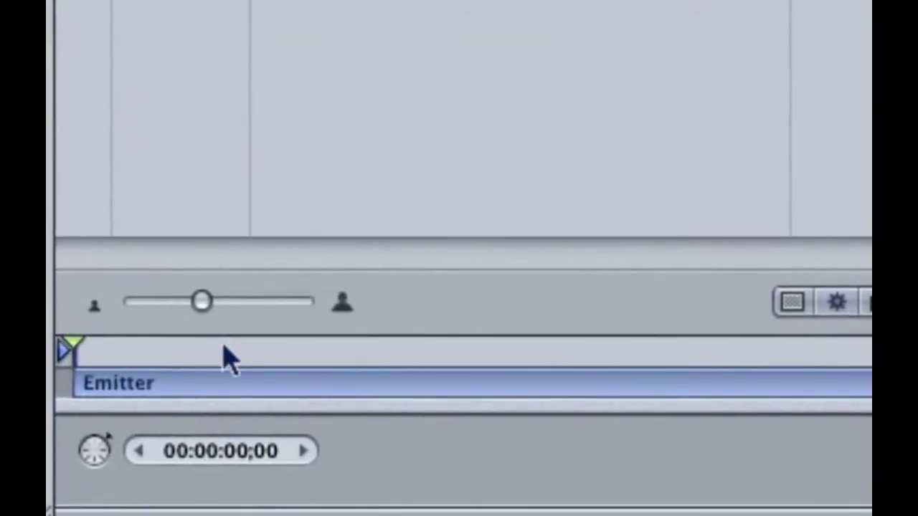
drag(221, 356, 486, 350)
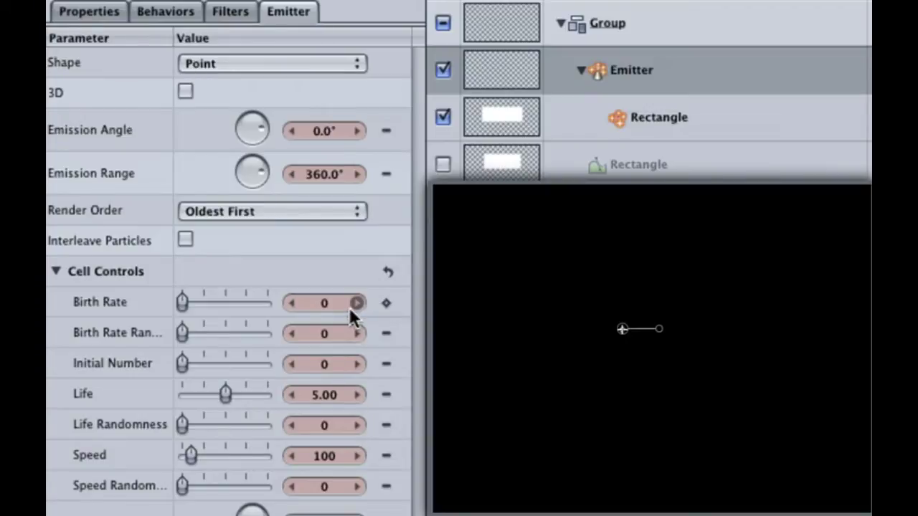
click(329, 305)
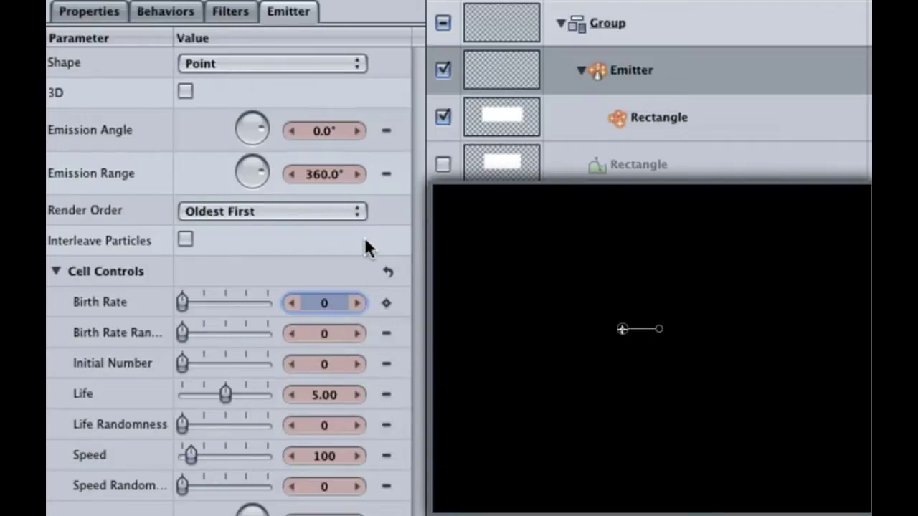
text(300)
key(Return)
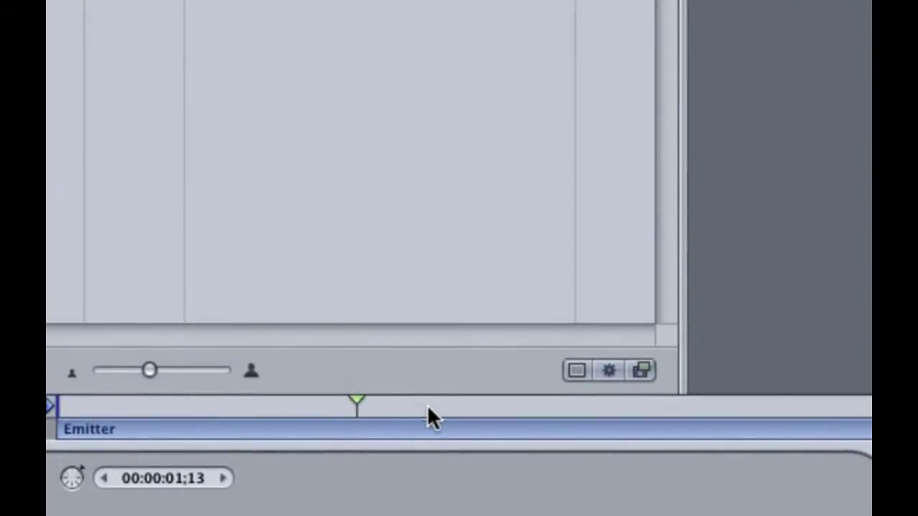
- At 02;00, try Birth Rate 3000, undo it, then keyframe Birth Rate 0 to stop emission
drag(427, 408, 472, 407)
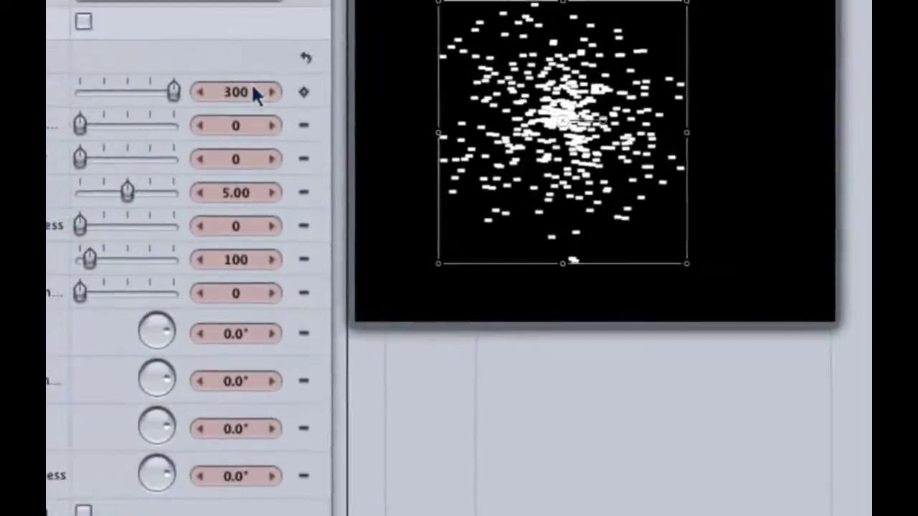
double_click(350, 255)
text(3000)
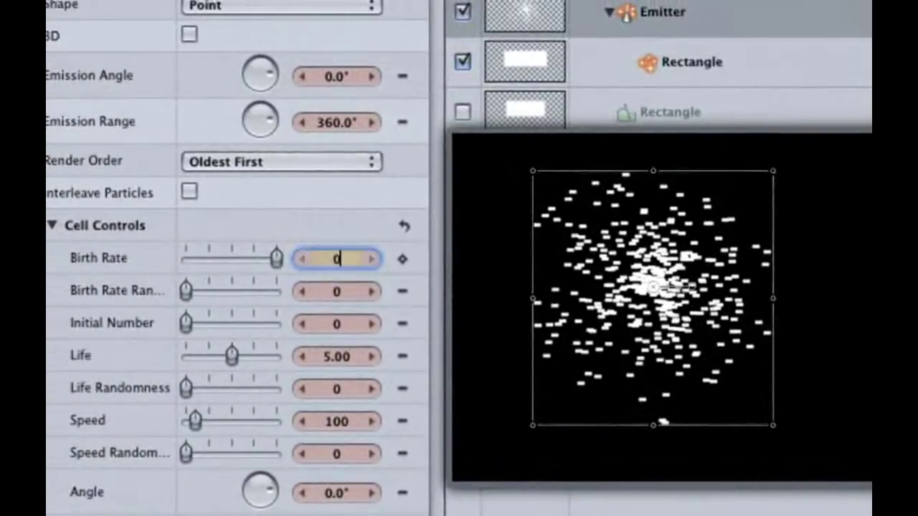
key(Return)
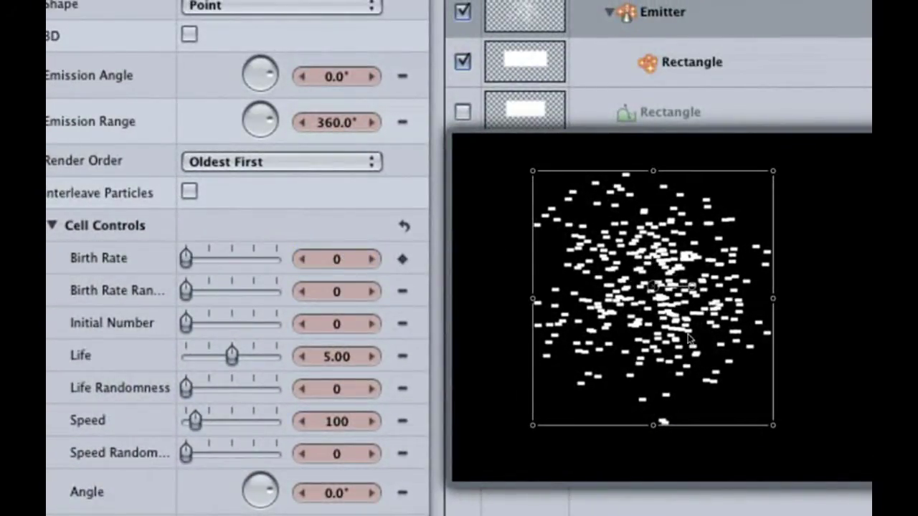
key(super+z)
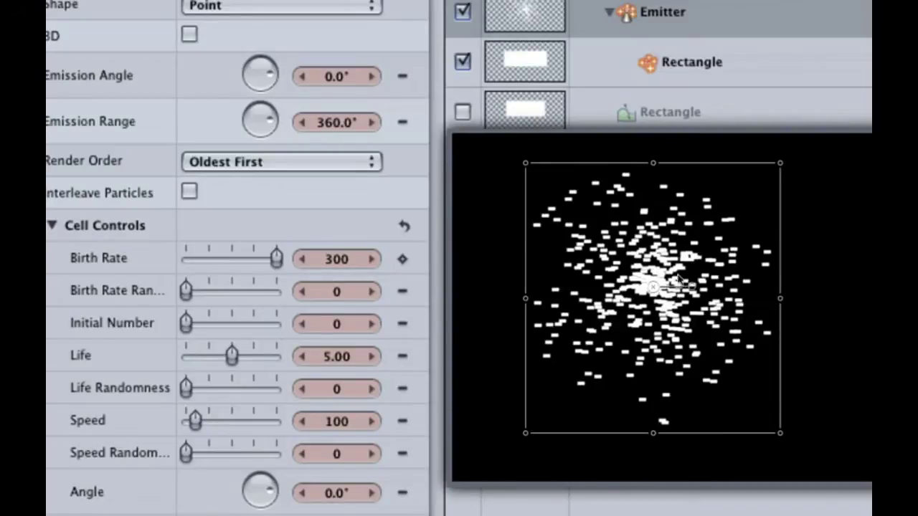
double_click(349, 258)
text(0)
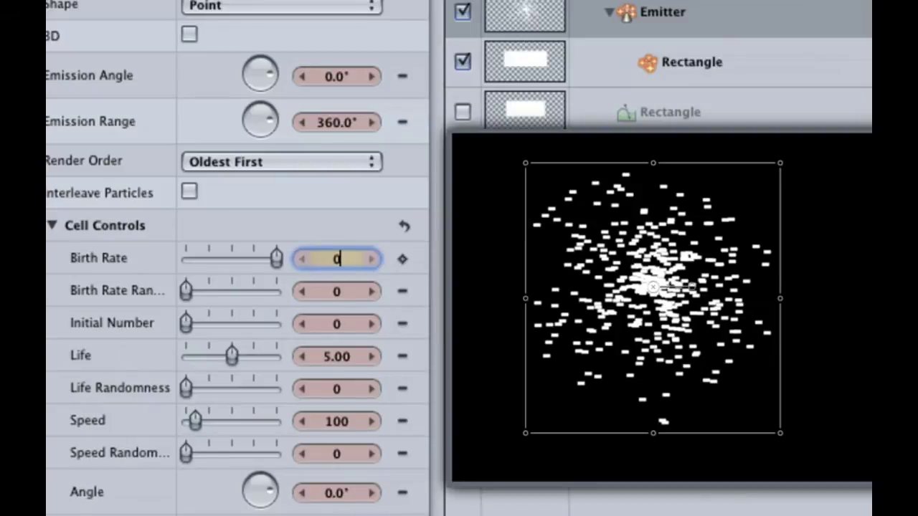
key(Return)
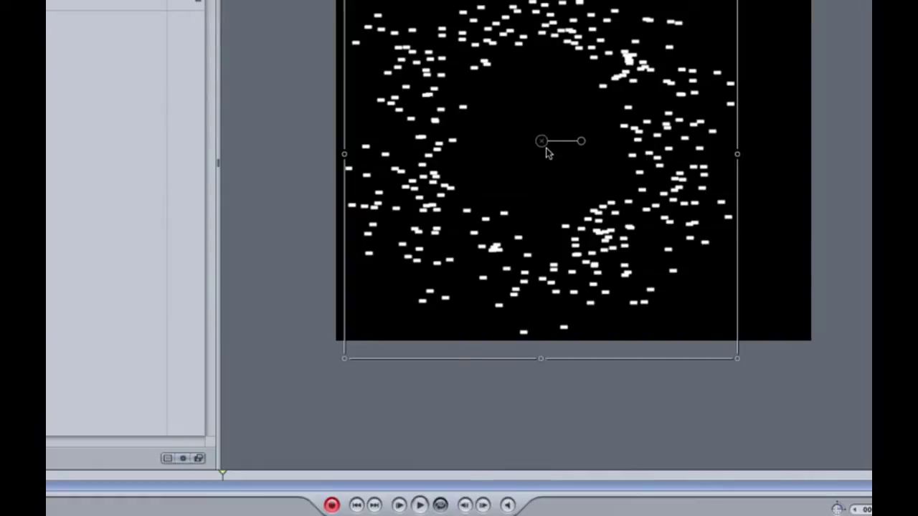
- Turn off keyframe recording with the A shortcut
key(a)
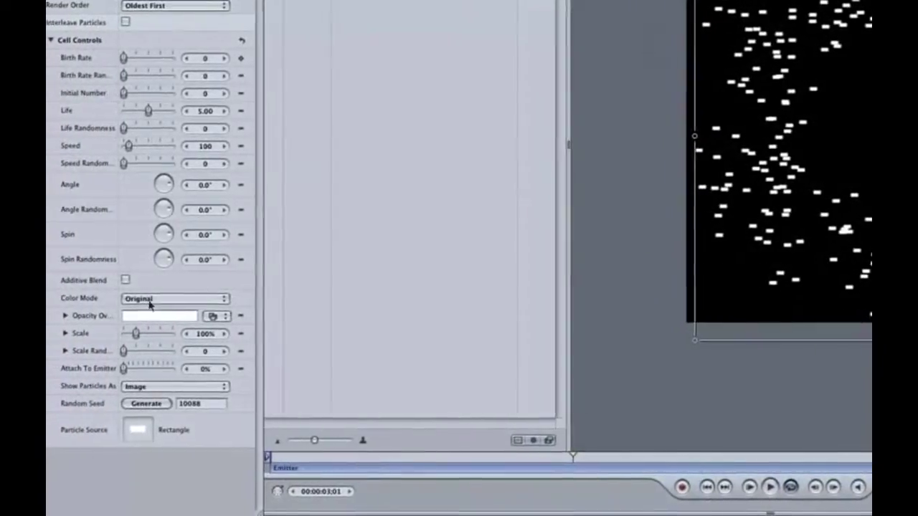
- Set the particle Color Mode to Pick From Color Range
click(152, 299)
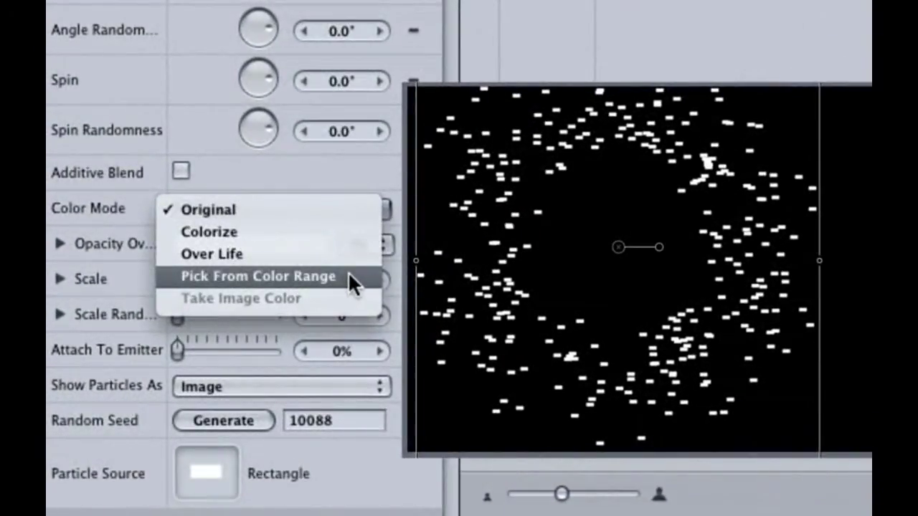
click(348, 276)
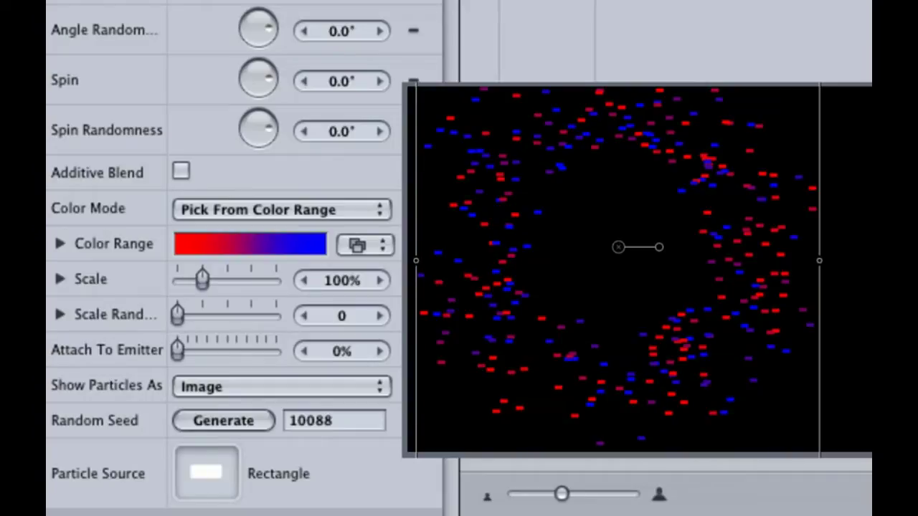
- Apply the Rainbow preset gradient to the particles' Color Range
click(356, 244)
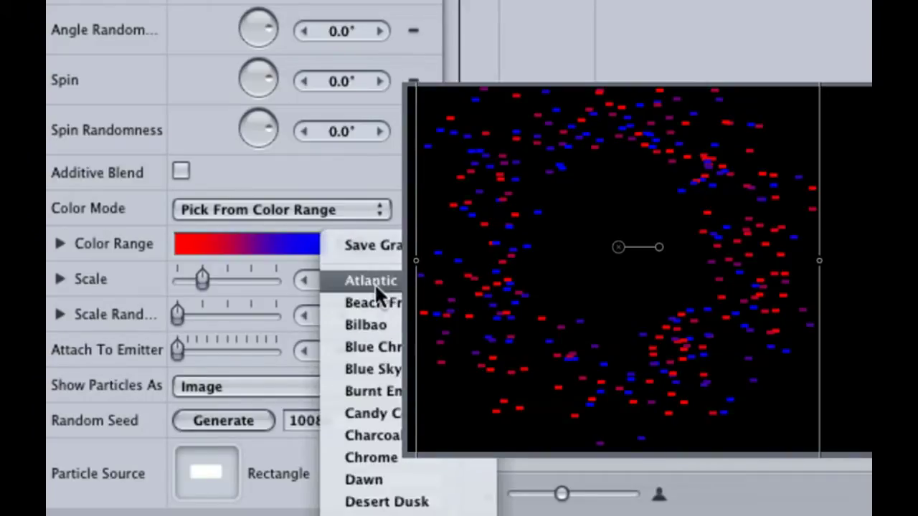
scroll(387, 502, down, 10)
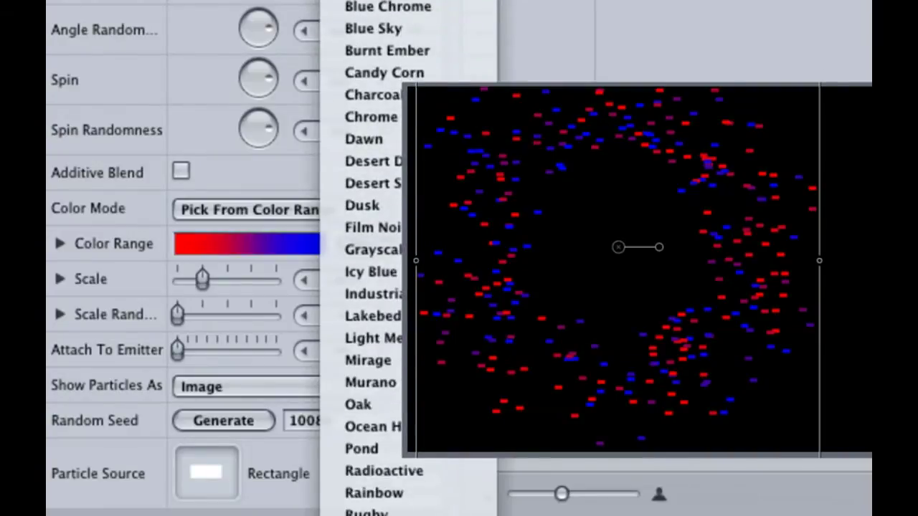
click(423, 493)
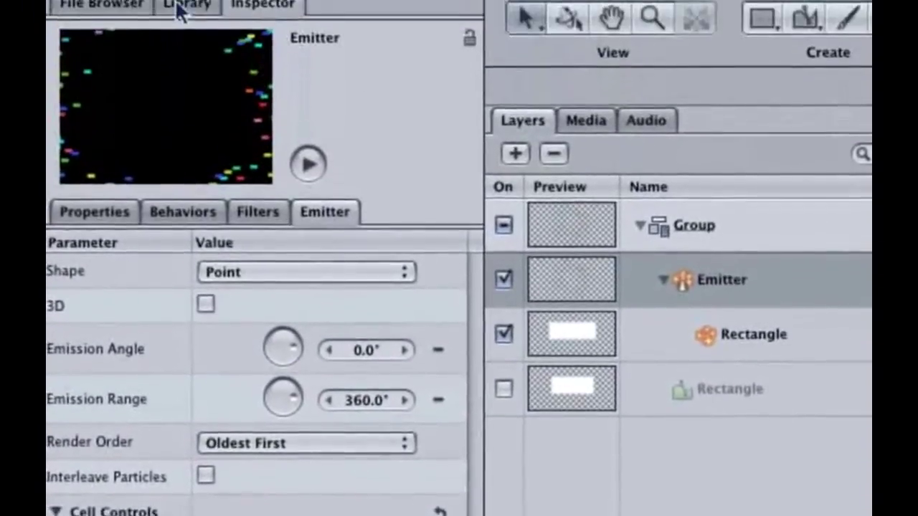
- Browse the Gradients category in the Library
click(188, 68)
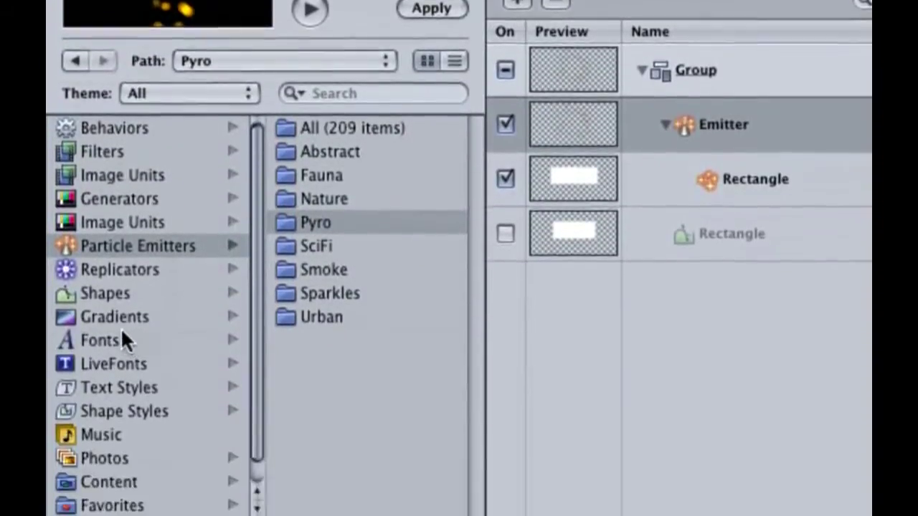
click(115, 483)
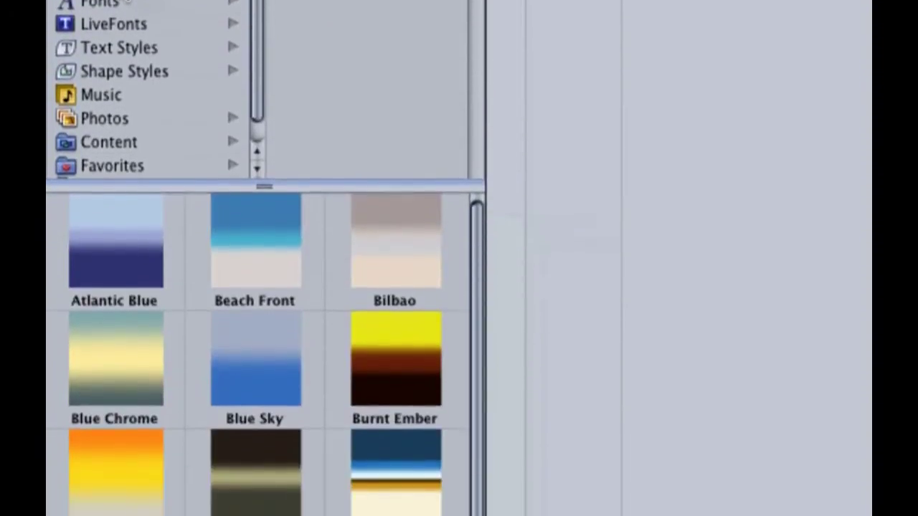
scroll(230, 452, down, 5)
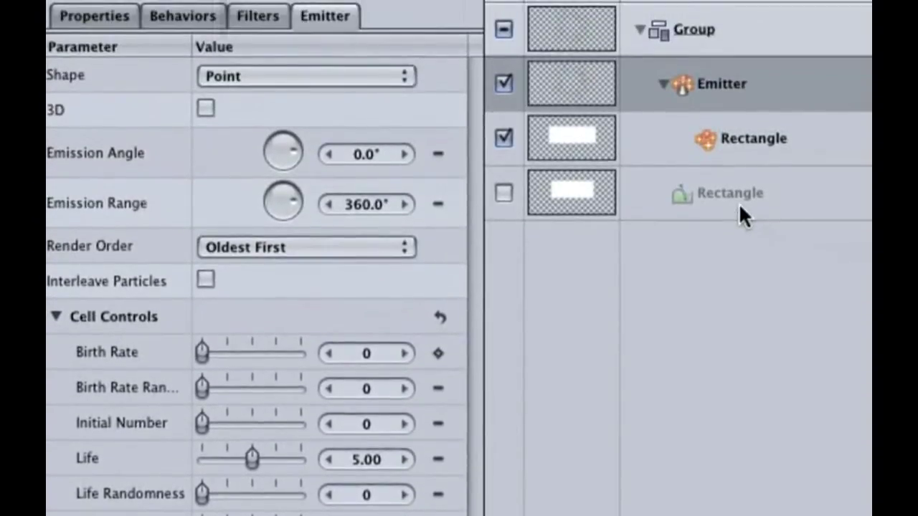
click(739, 182)
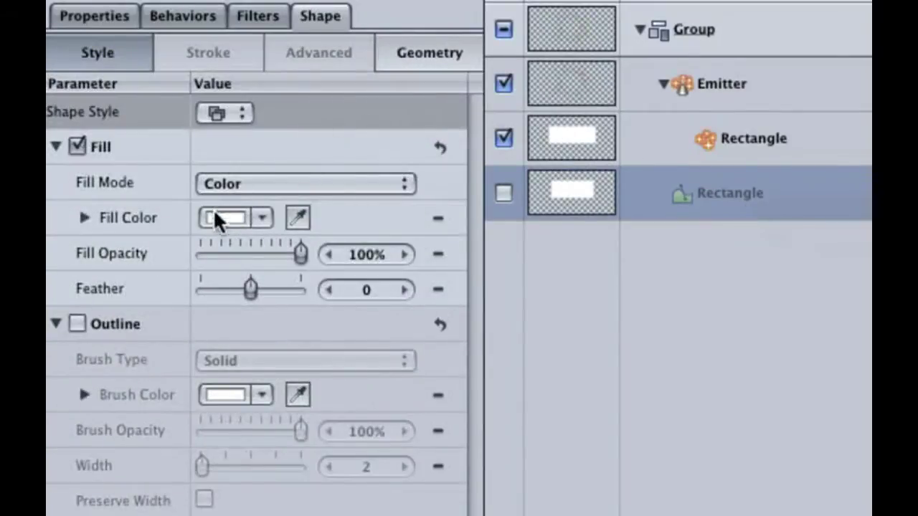
click(214, 213)
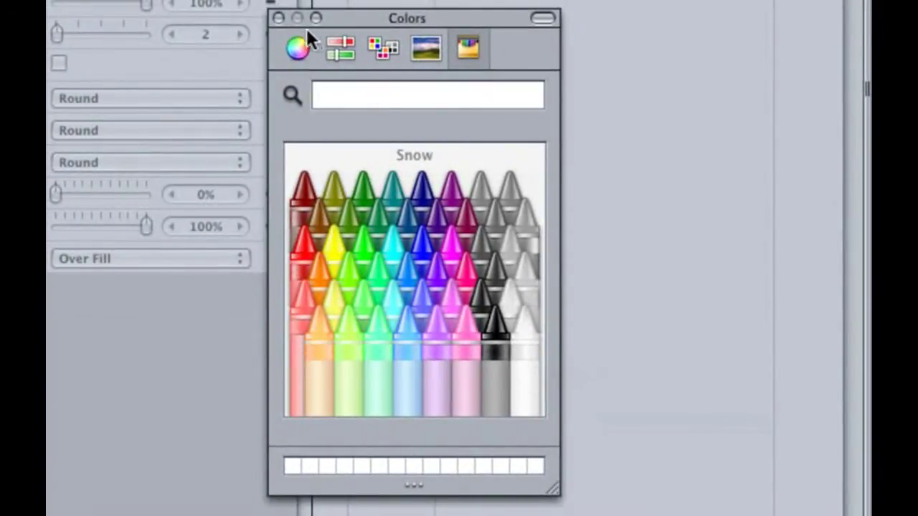
click(278, 17)
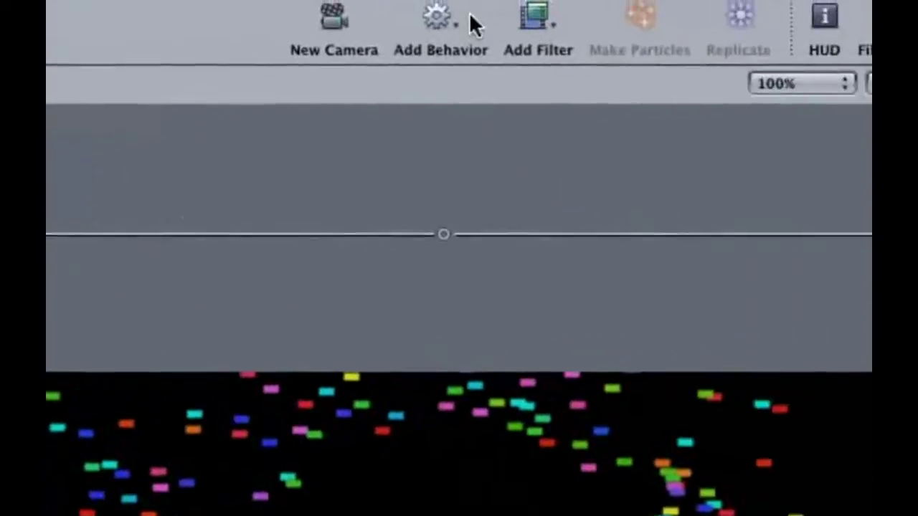
- Add a Simulations > Gravity behavior to the Emitter with Acceleration 61
click(438, 15)
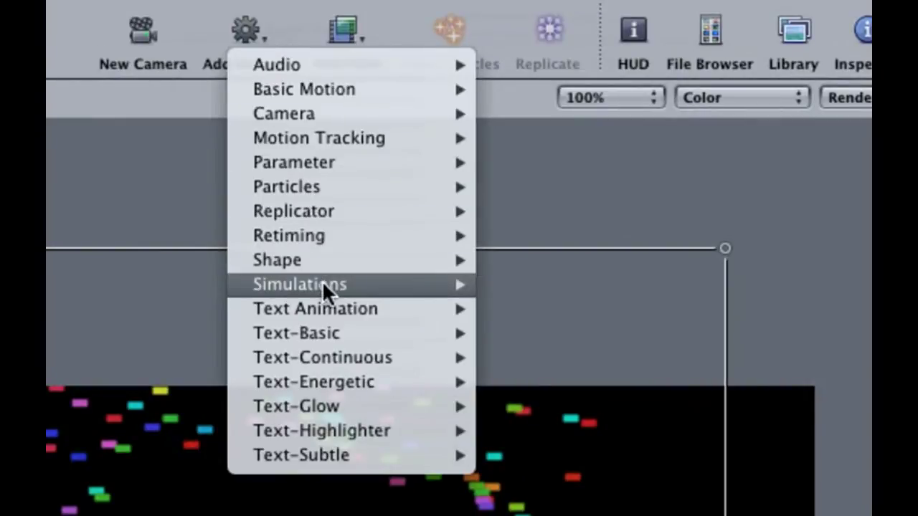
mouse_move(398, 285)
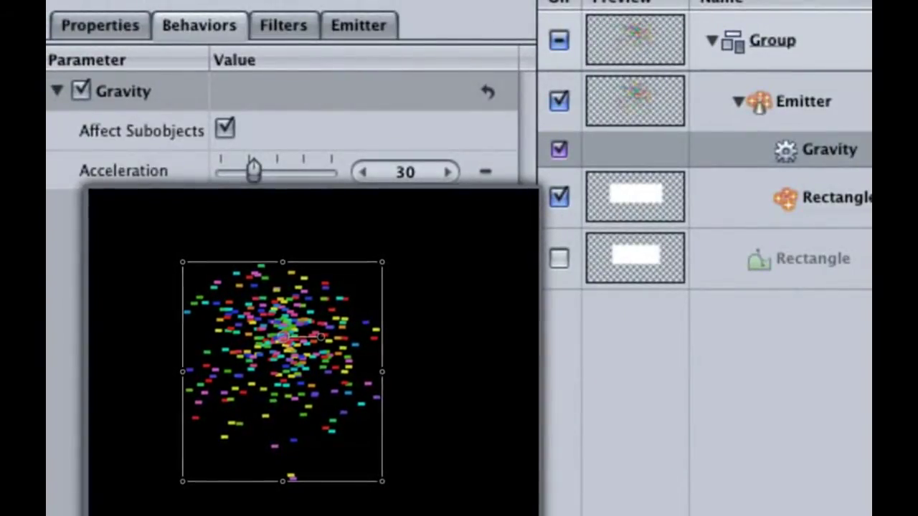
drag(416, 172, 475, 172)
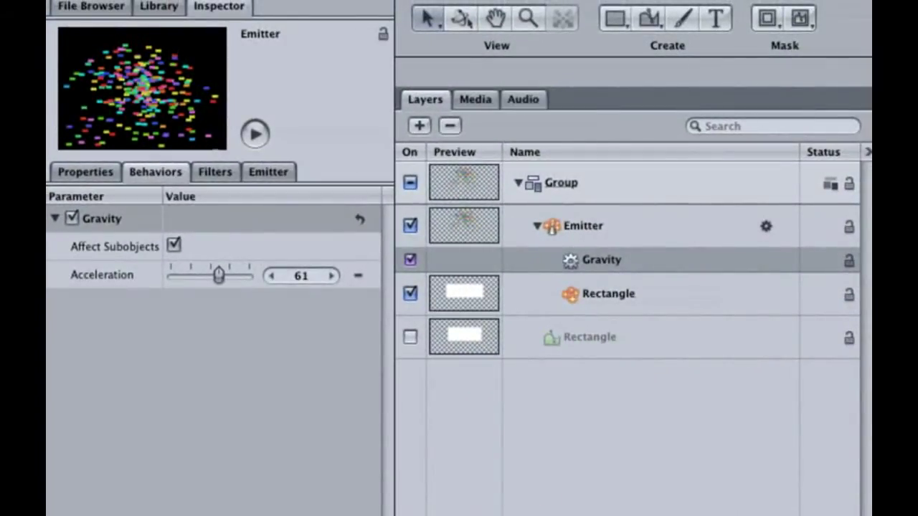
- Add the Gradient Stage 11 background from the Library's Content Backgrounds to the project
key(super+2)
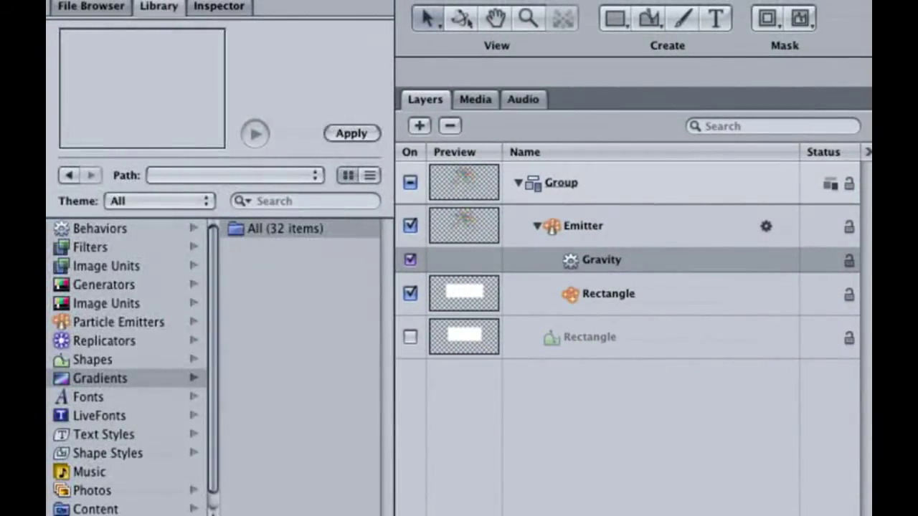
click(89, 509)
click(286, 246)
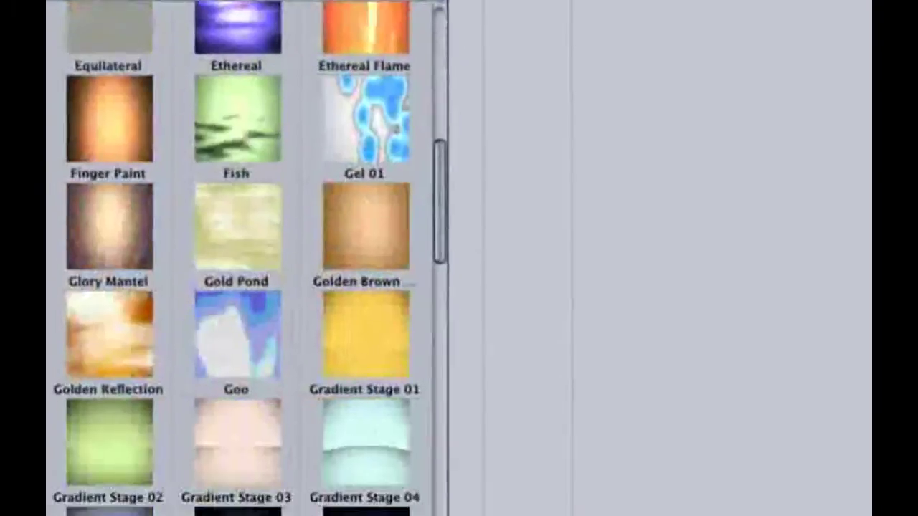
scroll(361, 388, down, 8)
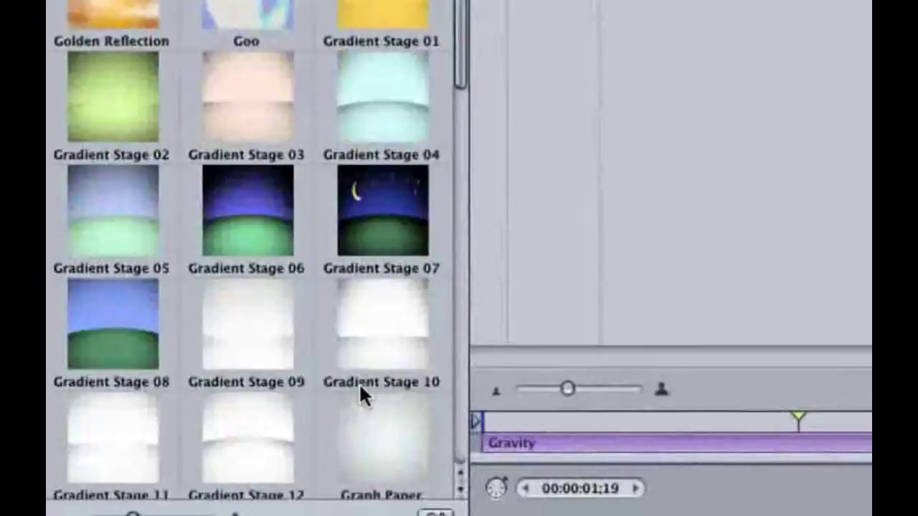
click(144, 275)
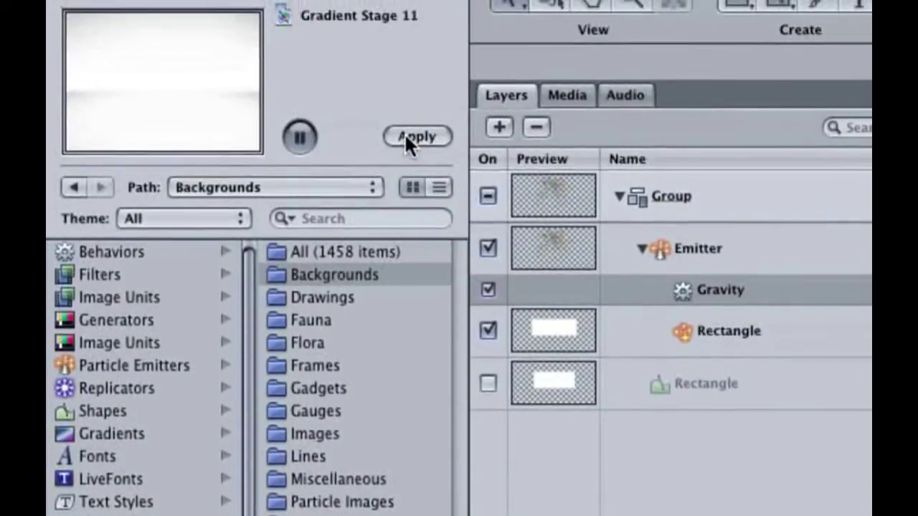
click(407, 16)
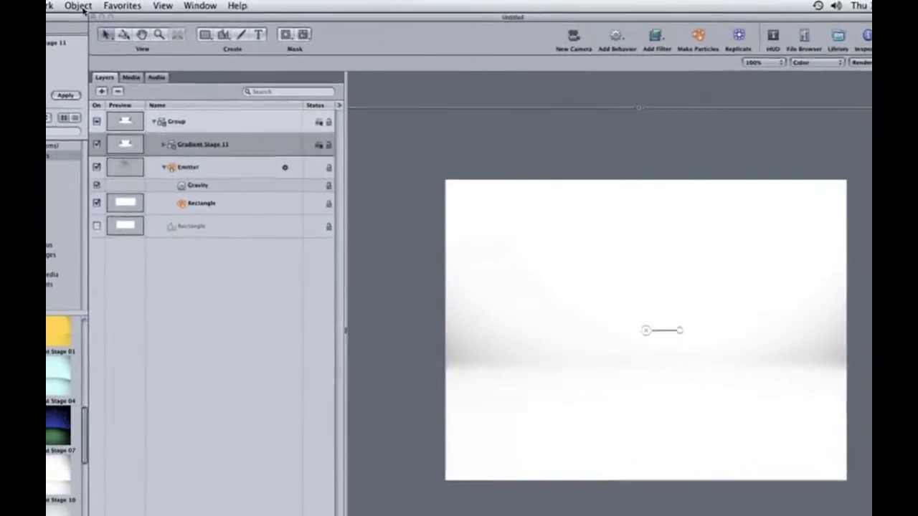
- Send Gradient Stage 11 to the back and scale the group down to 69%
click(78, 5)
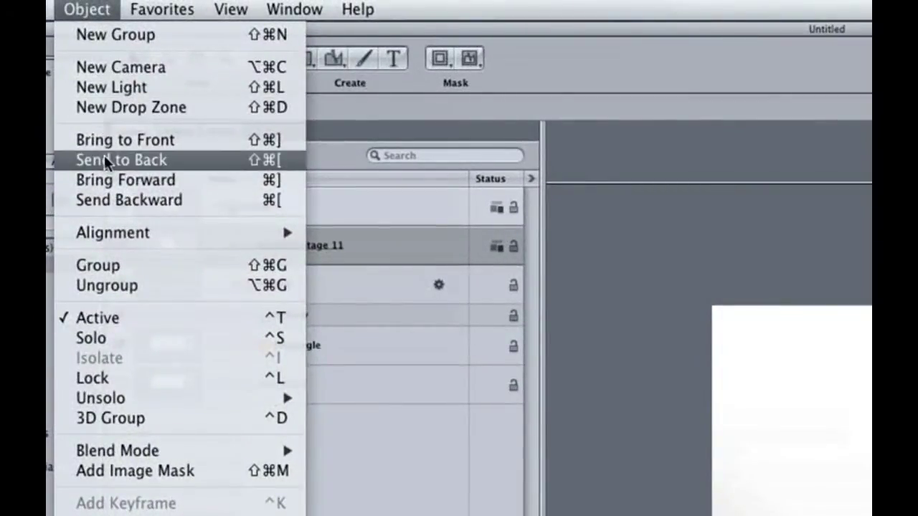
click(185, 157)
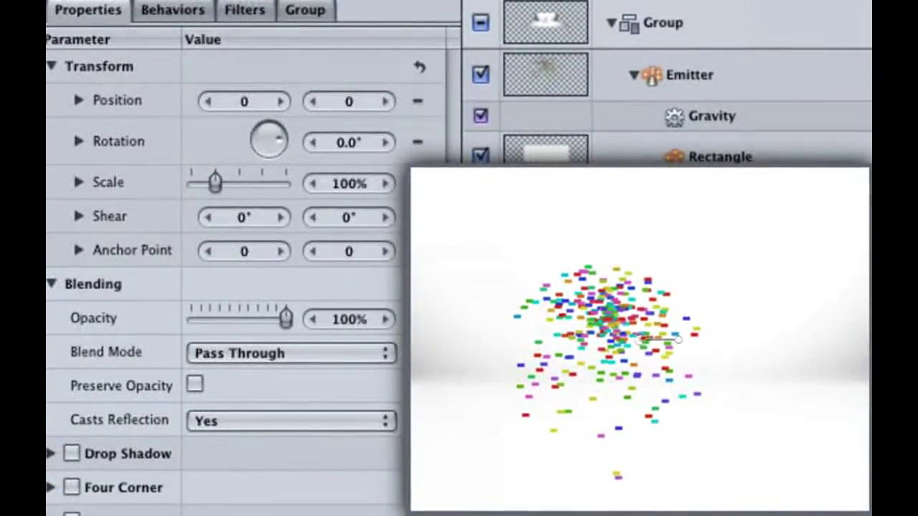
drag(358, 181, 306, 194)
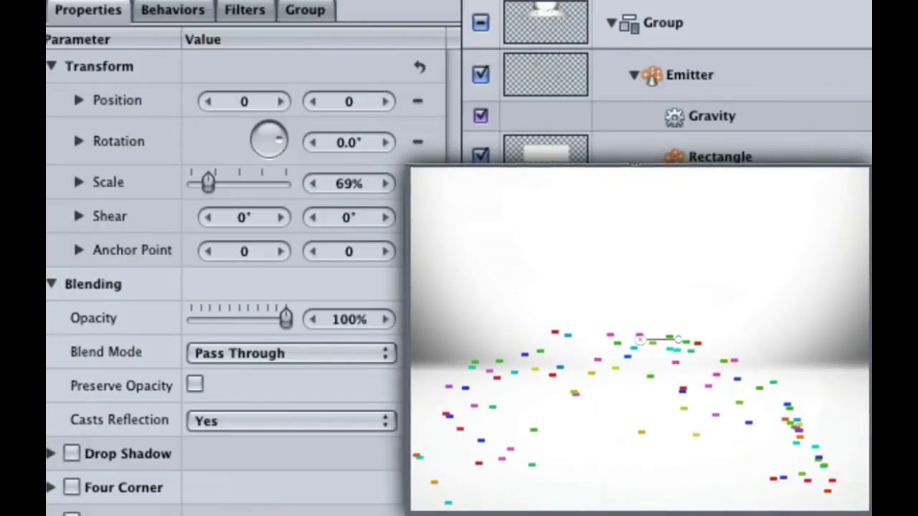
- Add a Simulations Edge Collision behavior to the Emitter with Bounce Strength lowered to 16%
click(738, 82)
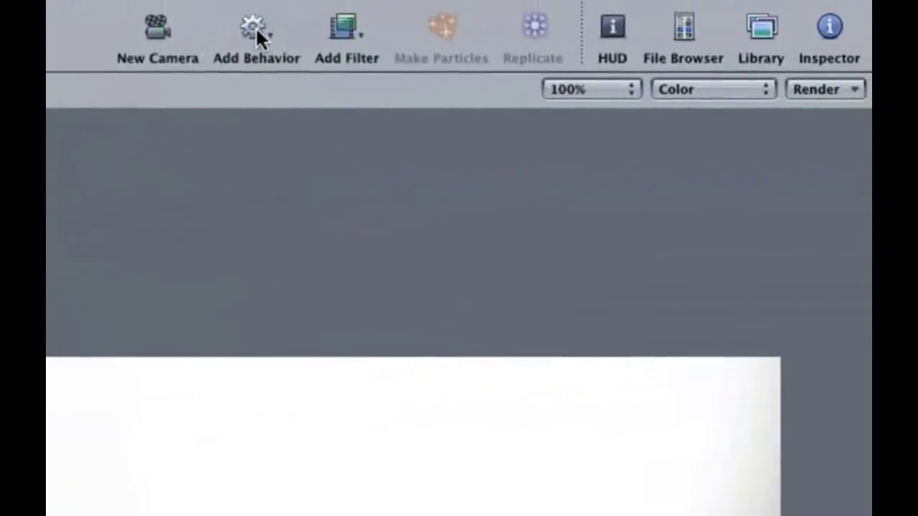
click(256, 32)
mouse_move(314, 264)
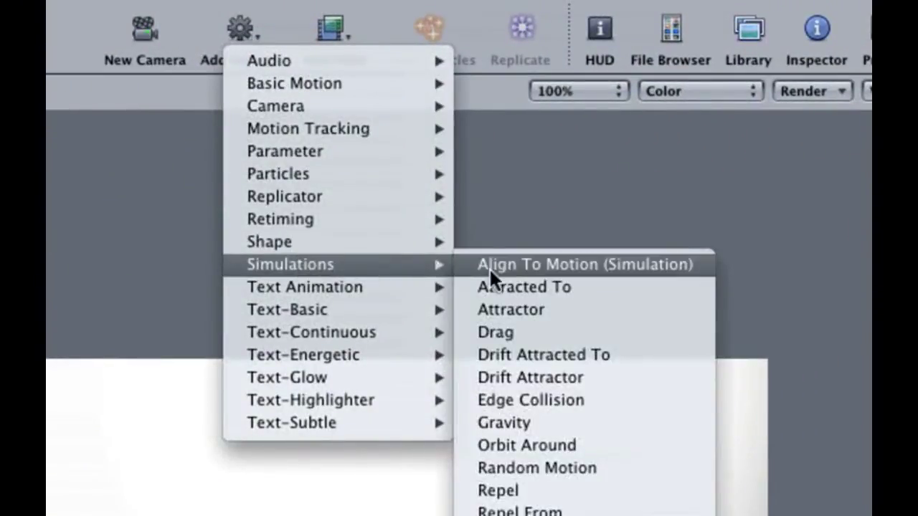
click(595, 401)
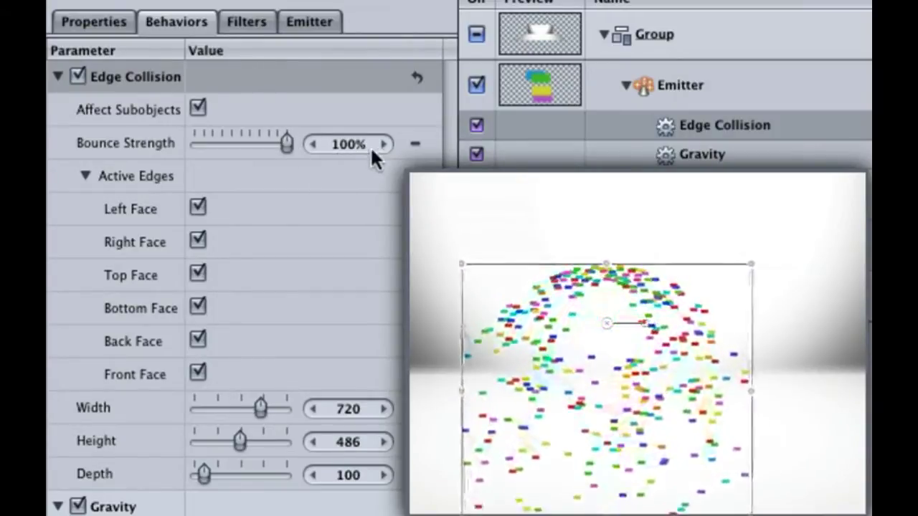
drag(340, 143, 220, 144)
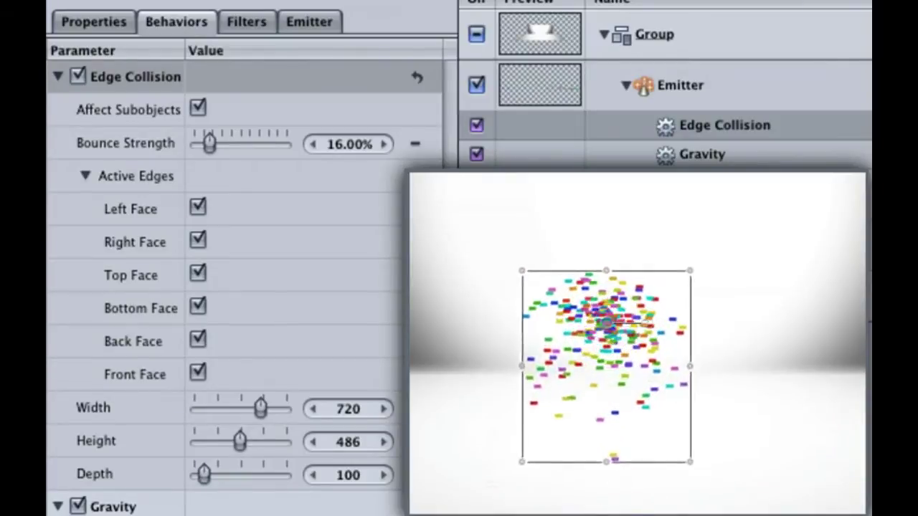
- Disable Edge Collision's Left, Right, Top and Back faces and reduce its Height to 288
click(199, 209)
click(198, 242)
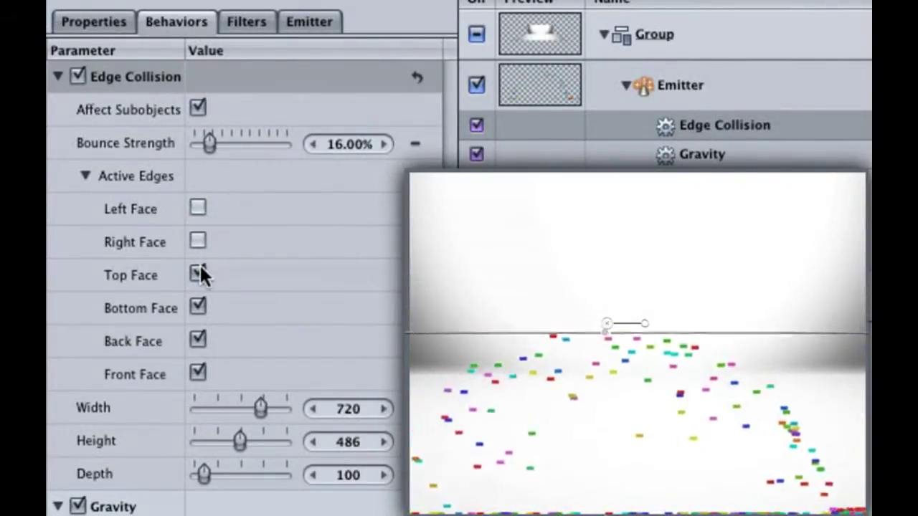
click(198, 274)
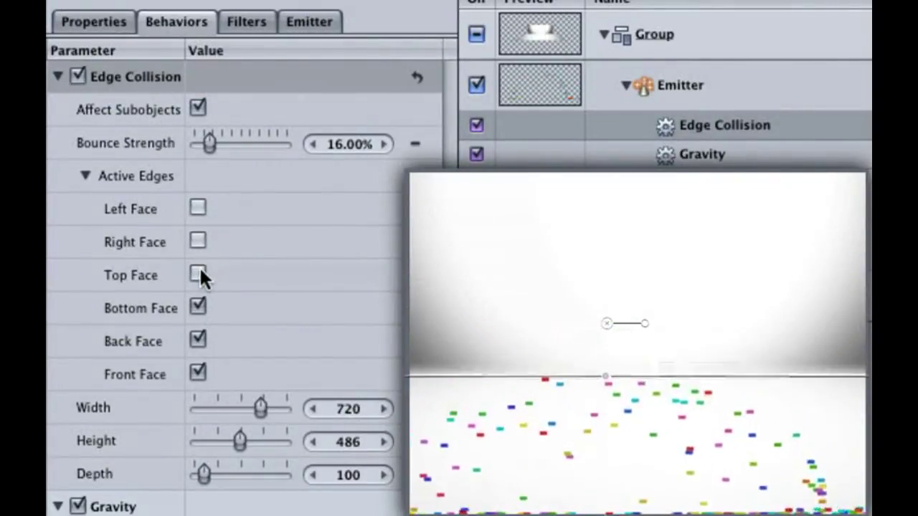
click(199, 341)
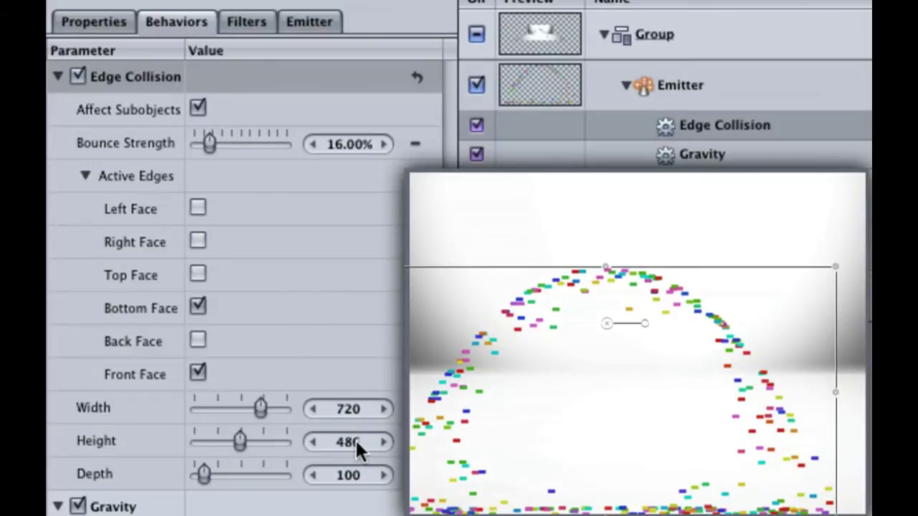
drag(355, 438, 77, 441)
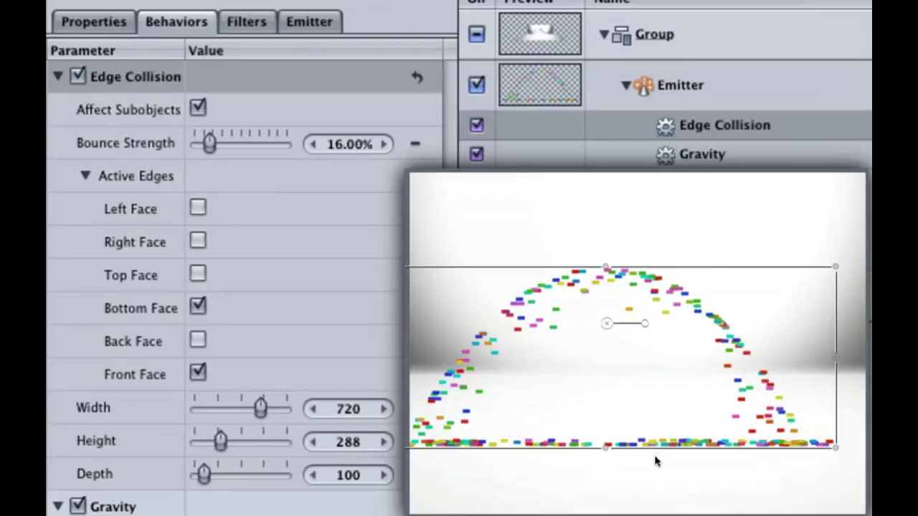
- Review the Emitter settings, then raise Edge Collision's Depth from 100 to 558
key(F4)
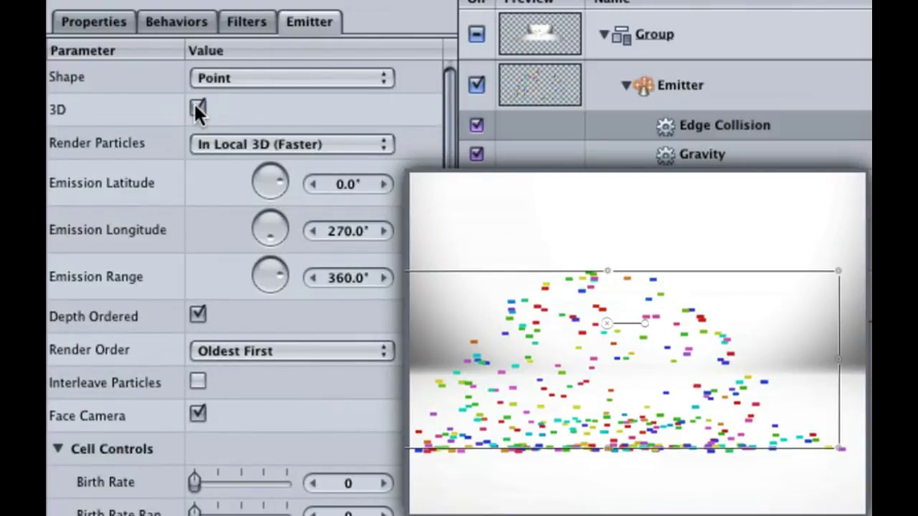
key(F2)
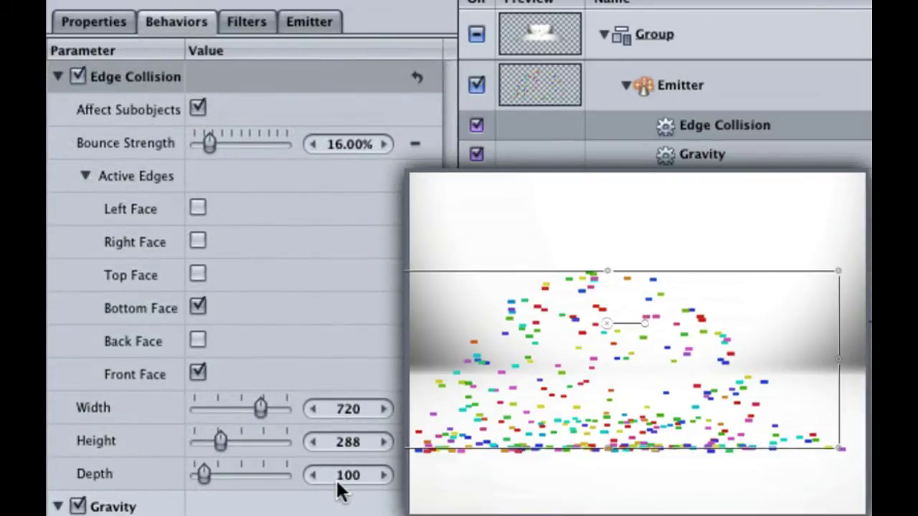
drag(345, 473, 514, 474)
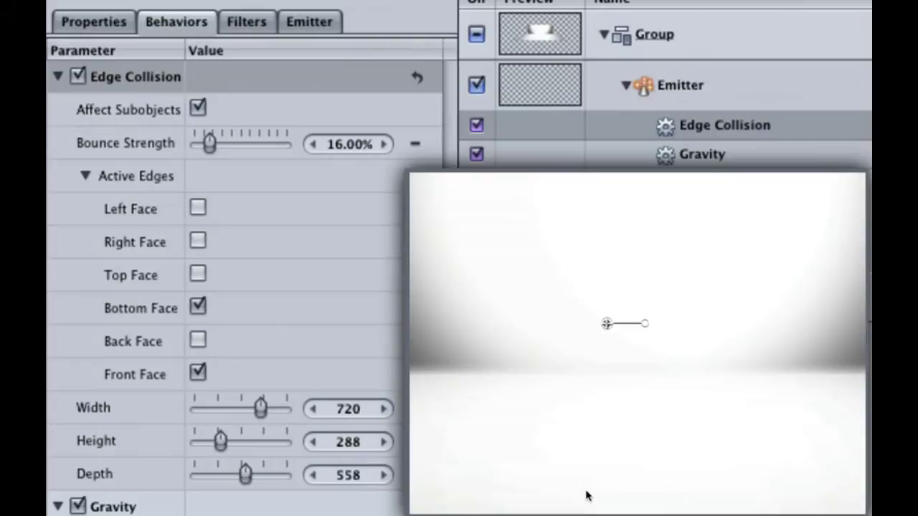
- Check the Emitter settings, then select the disabled source Rectangle layer to show its properties
key(F4)
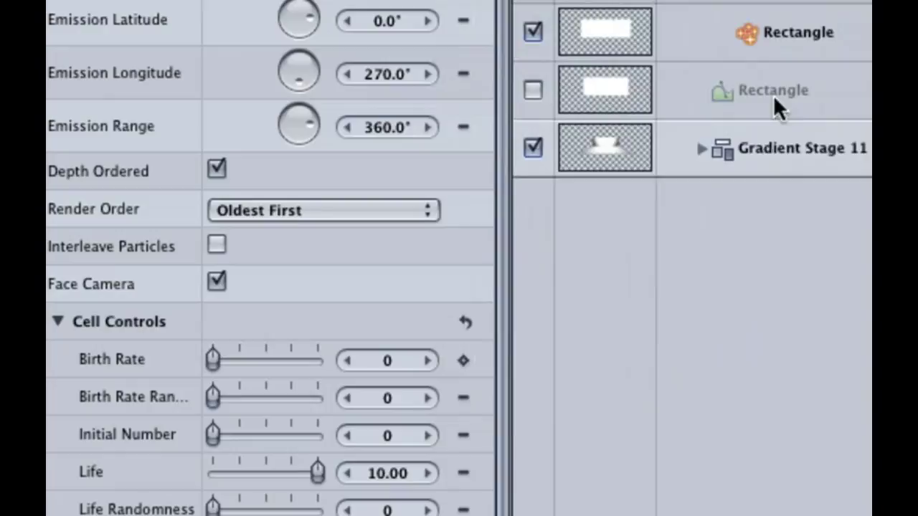
click(773, 93)
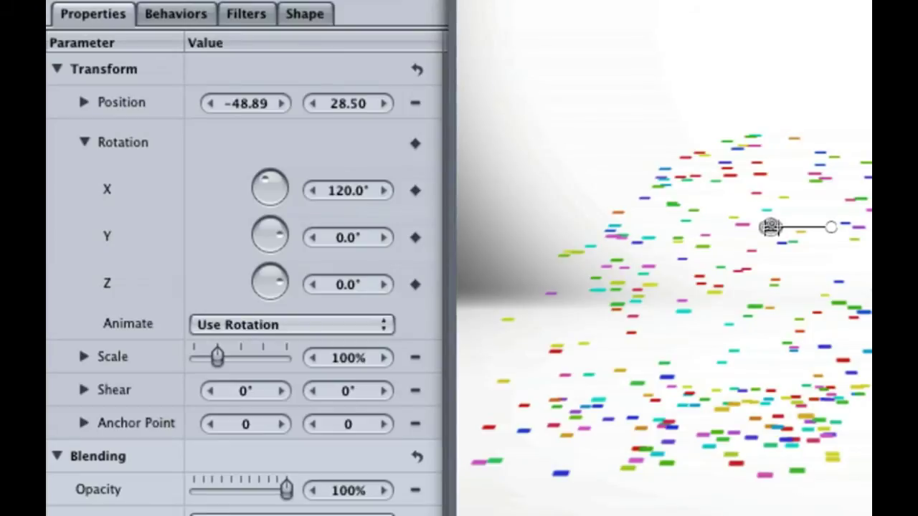
- At the project start, keyframe Rotation X 0°, Y 220°, Z -360°, then preview the tumble
key(Home)
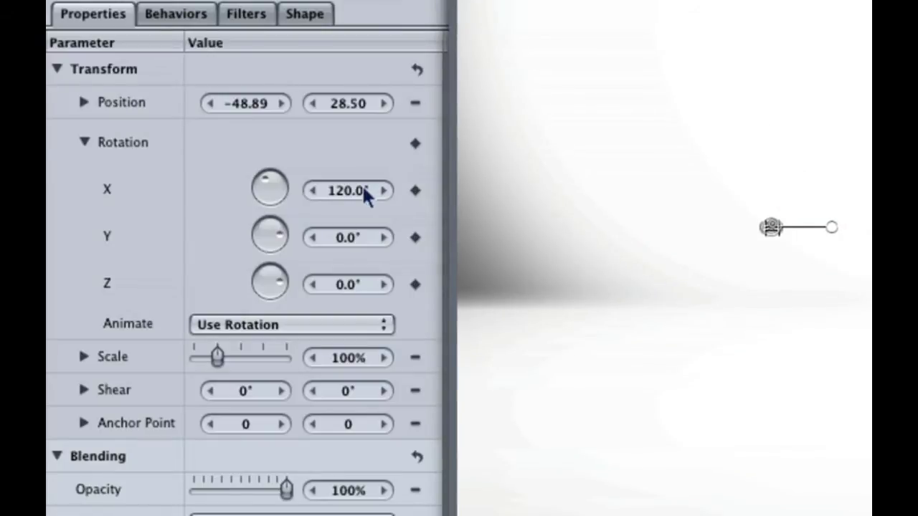
drag(364, 189, 364, 190)
text(0)
key(Return)
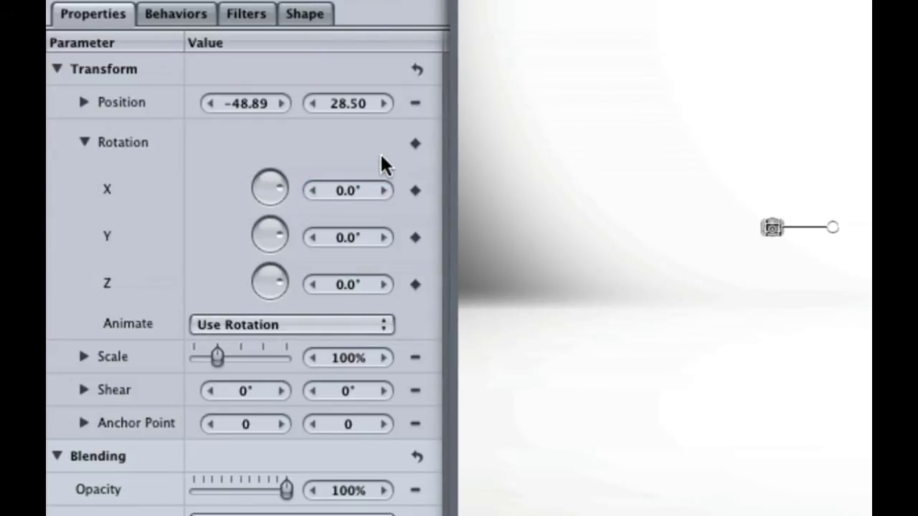
click(370, 237)
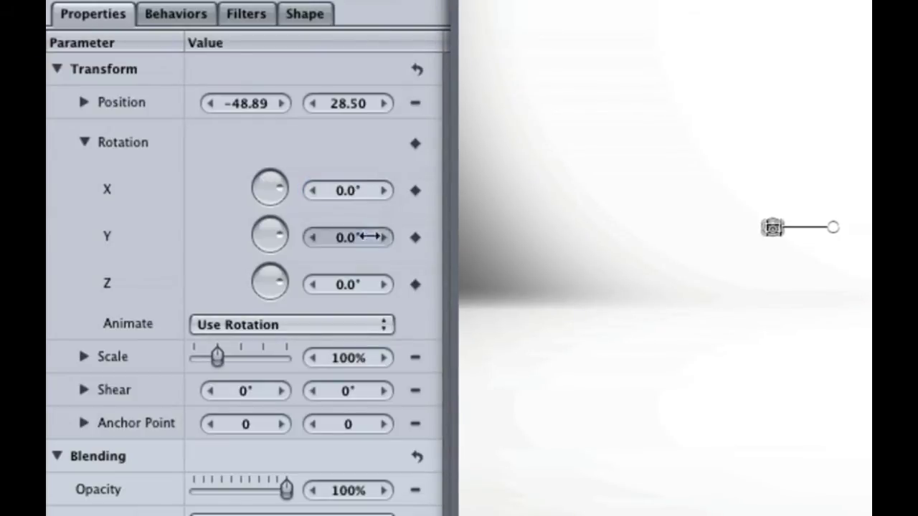
text(220)
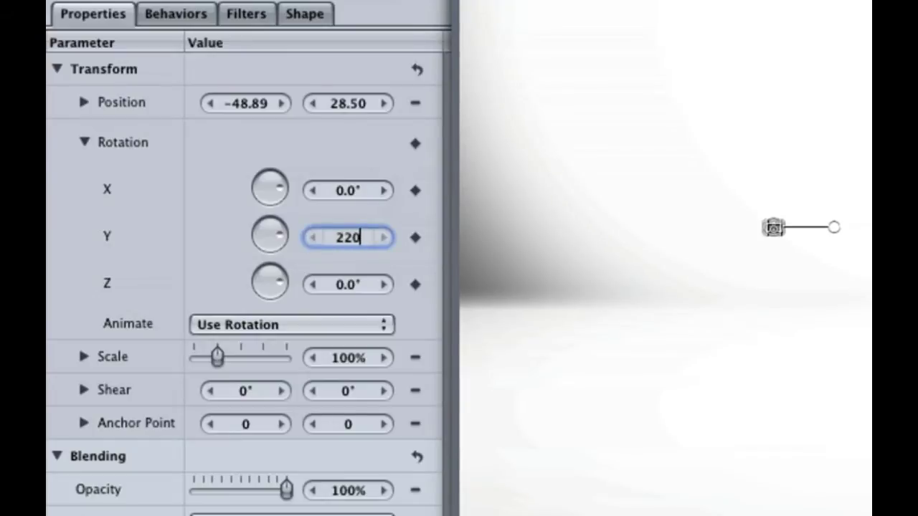
key(Tab)
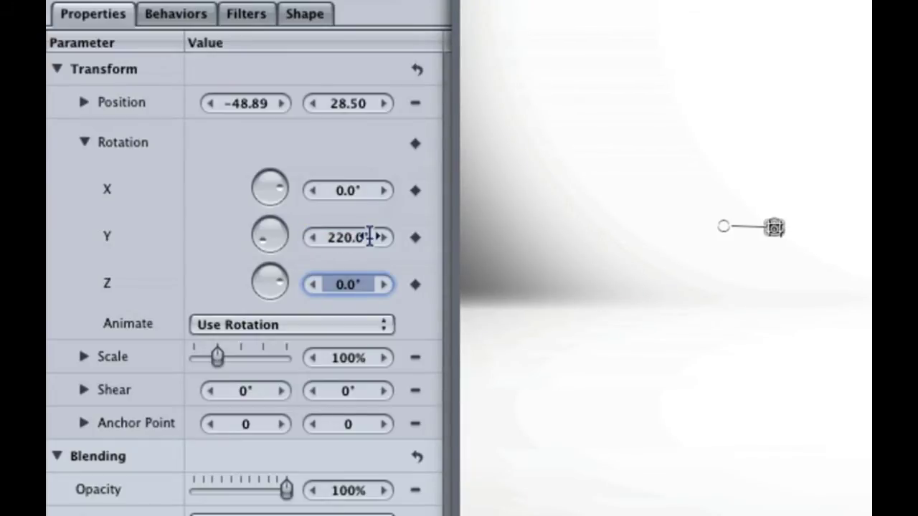
text(-360)
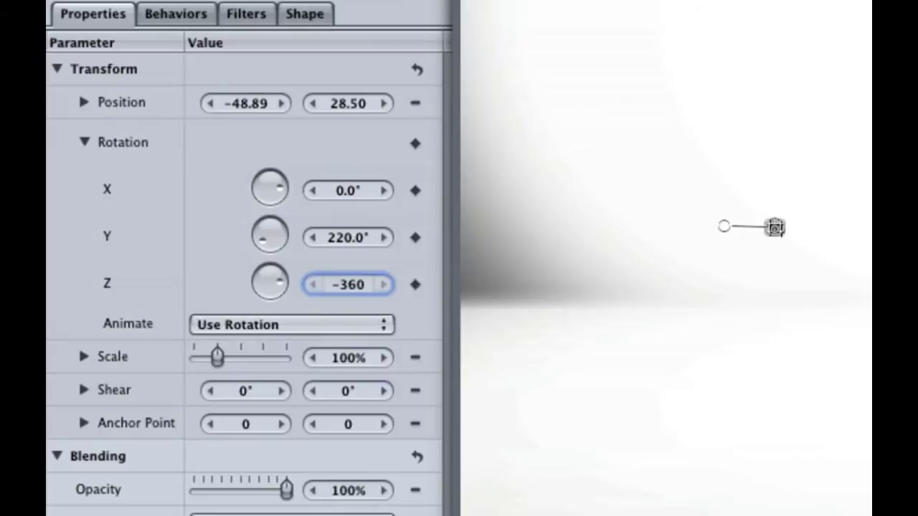
key(Return)
key(space)
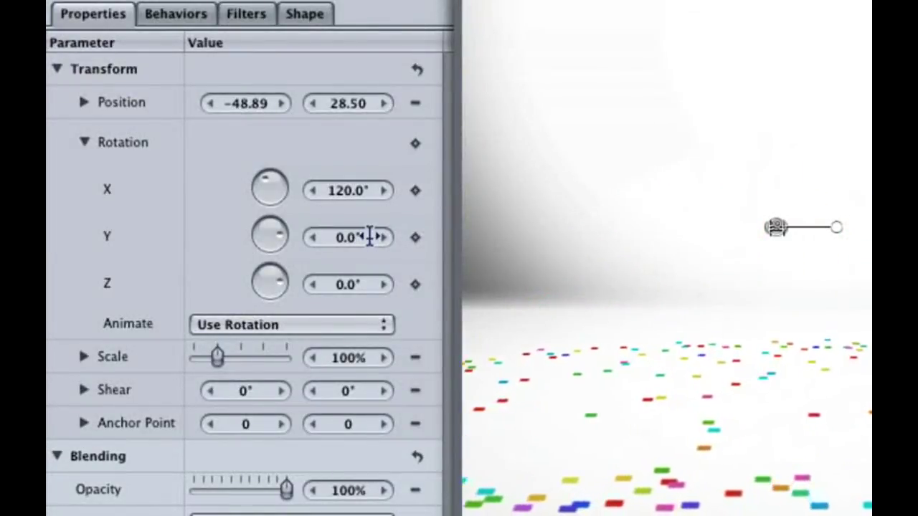
key(F5)
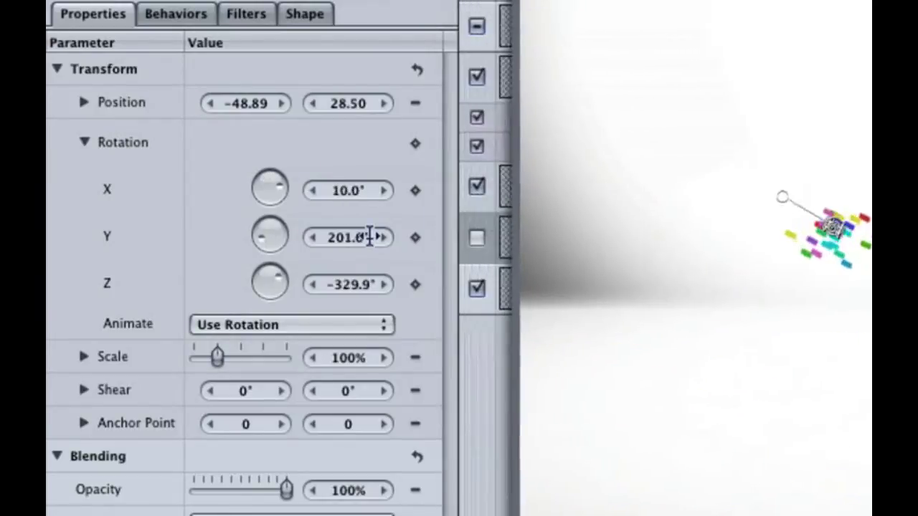
- Select the Emitter layer and bring up its emission settings in the Emitter tab
click(713, 71)
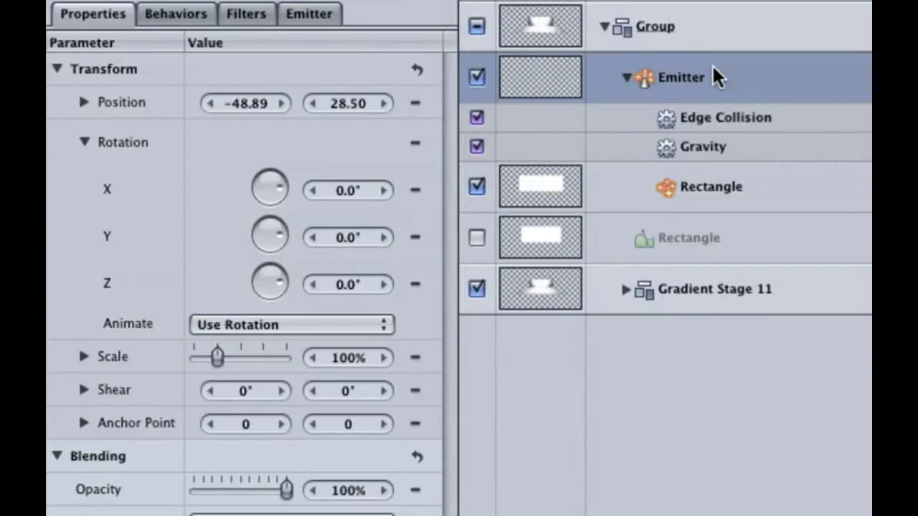
click(317, 20)
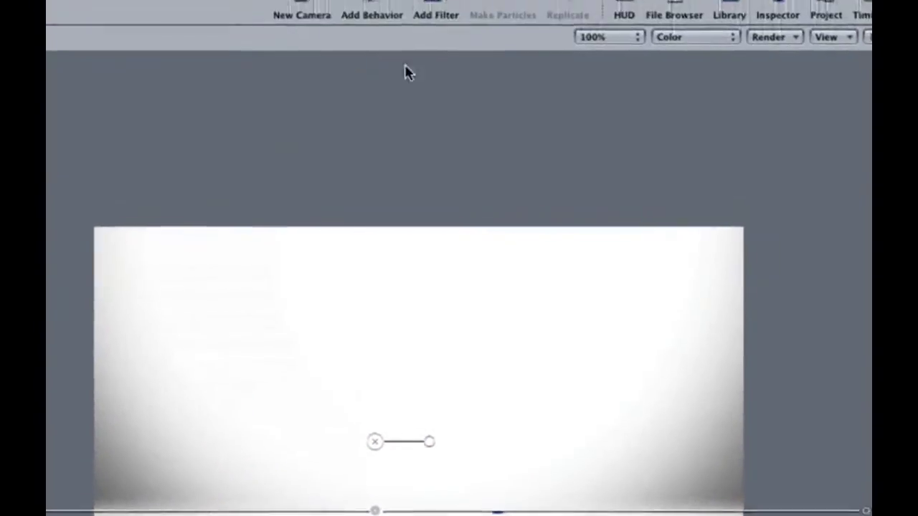
- Add a Simulations Drag behavior to the Emitter, starting at the playhead frame
click(362, 23)
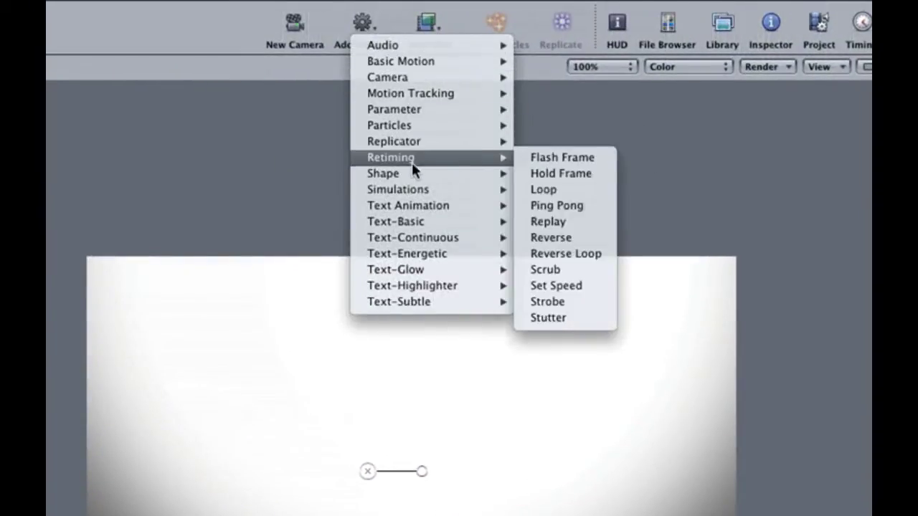
mouse_move(416, 189)
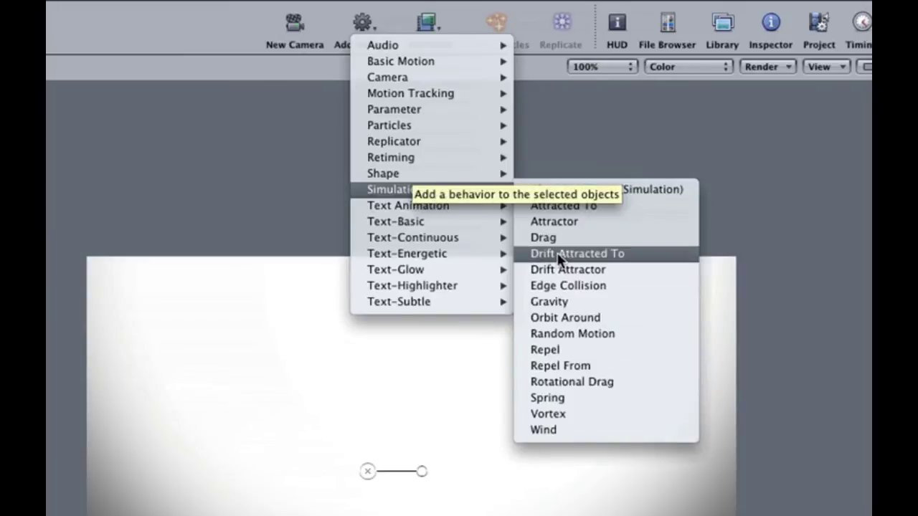
click(587, 239)
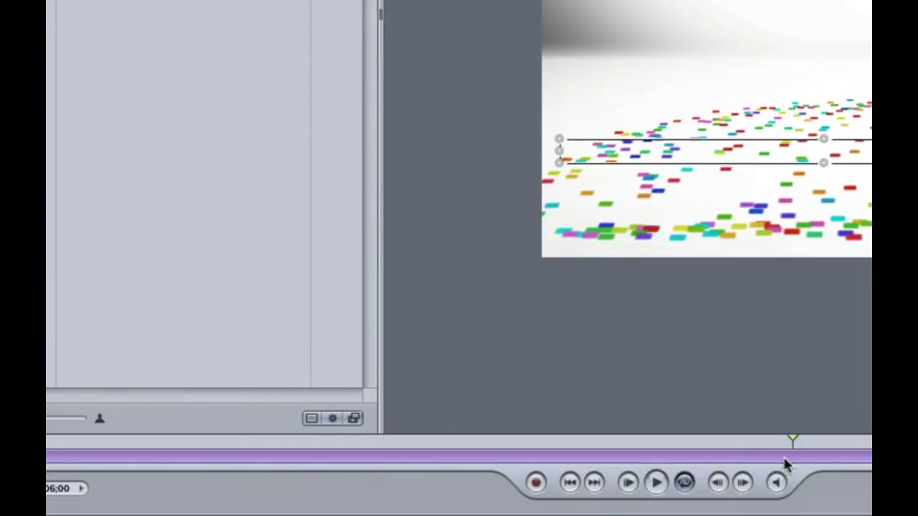
key(i)
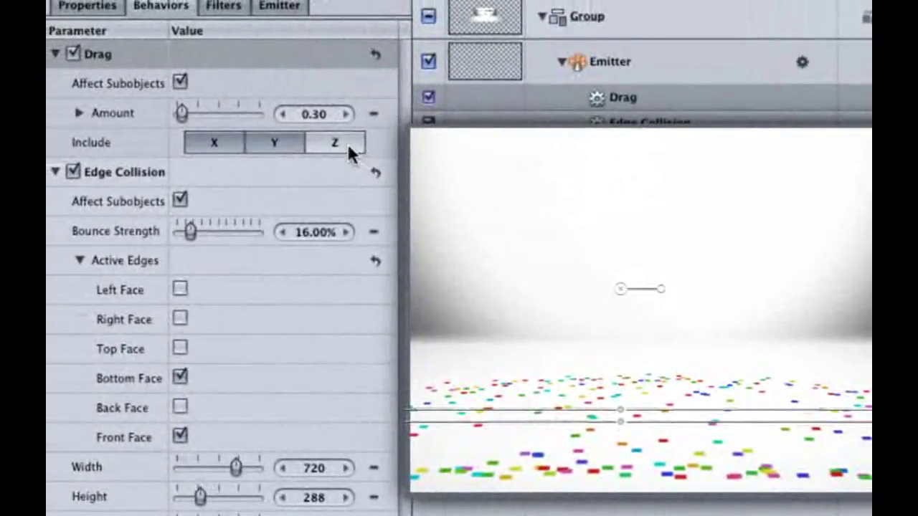
- Include the Z axis in the Drag behavior and raise its Amount to 1.60
click(348, 143)
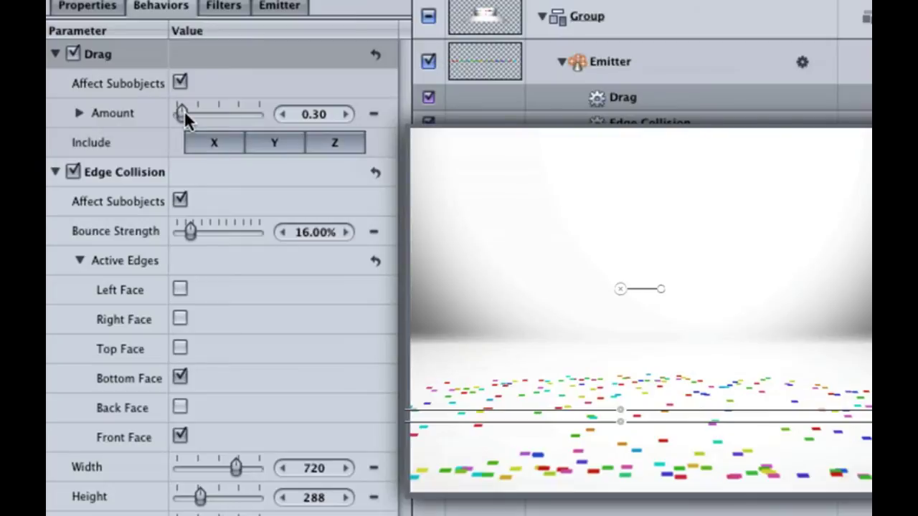
drag(185, 110, 207, 107)
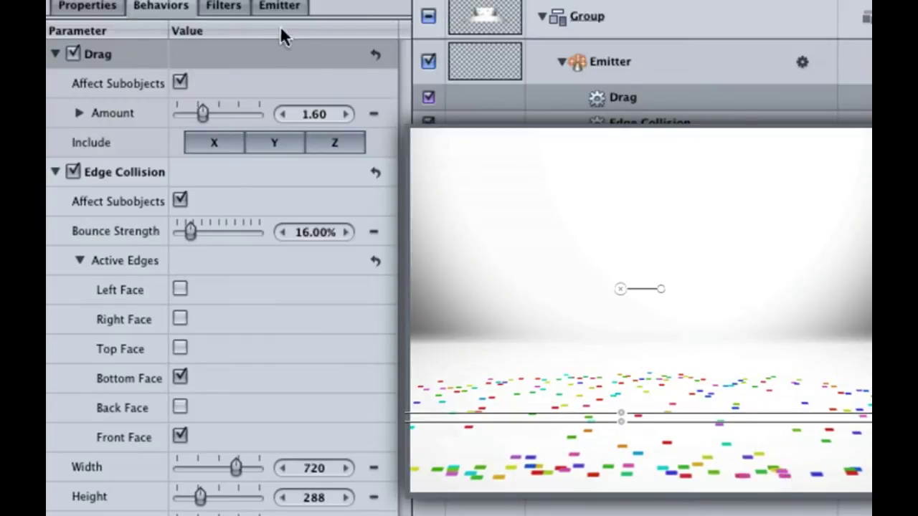
- Show the Emitter tab with its Point shape, 3D on and 360° emission range
click(288, 7)
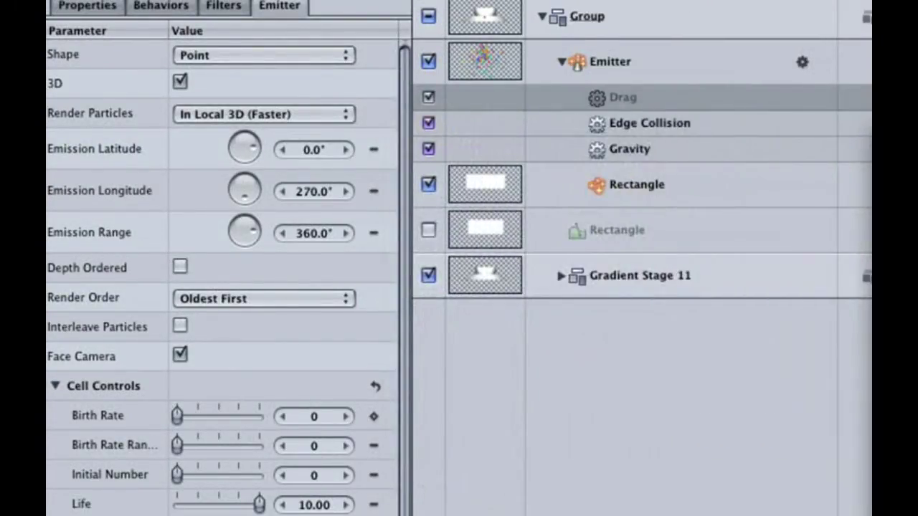
- Duplicate the hidden Rectangle layer into Rectangle copy, stop playback, and show timeline keyframes from the start
click(701, 235)
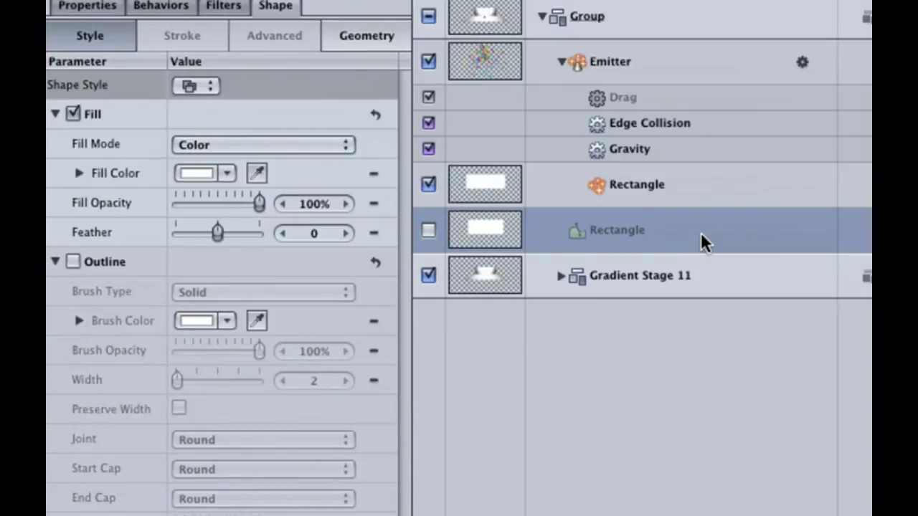
key(super+d)
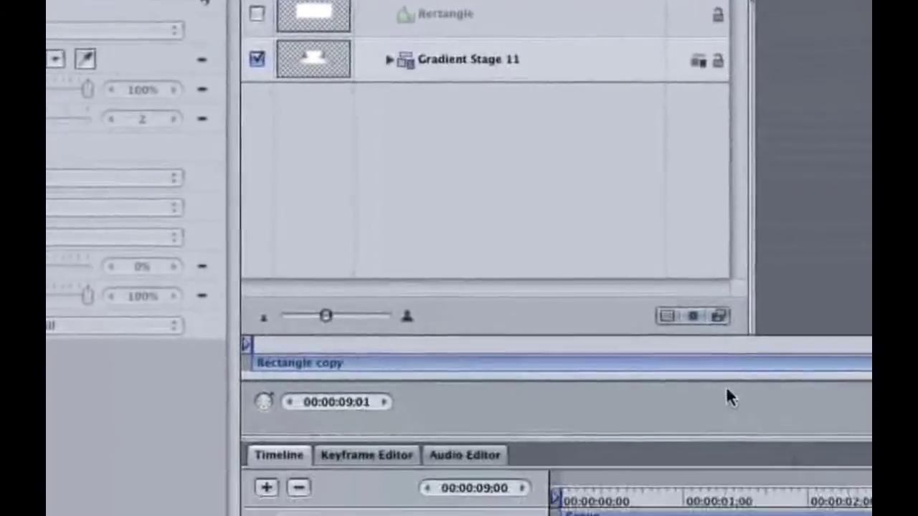
key(space)
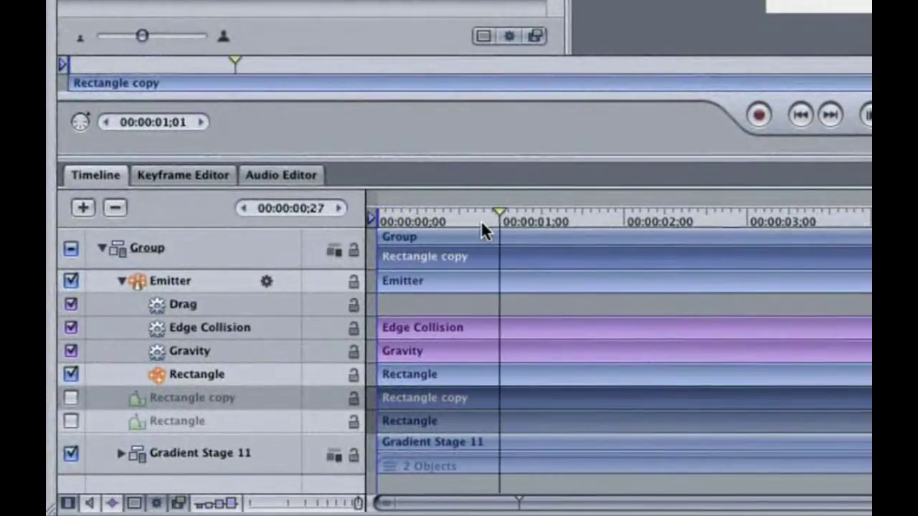
click(111, 503)
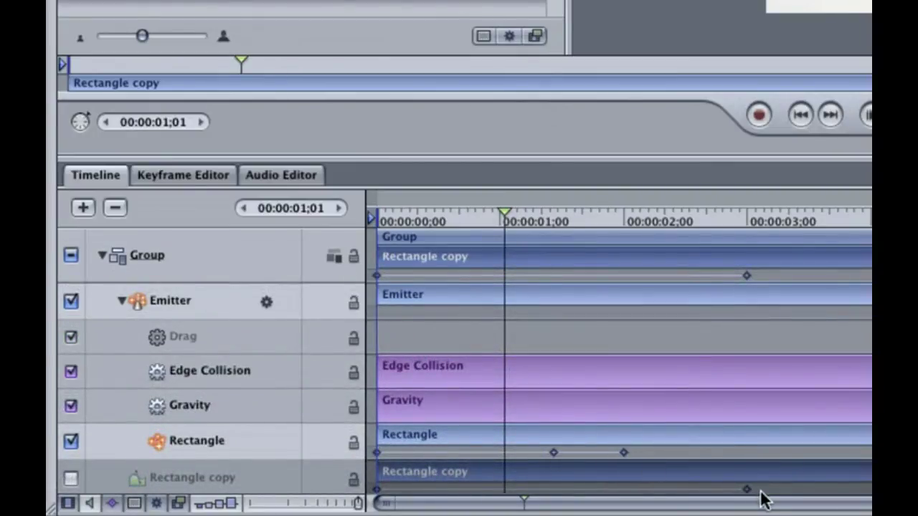
scroll(759, 401, down, 2)
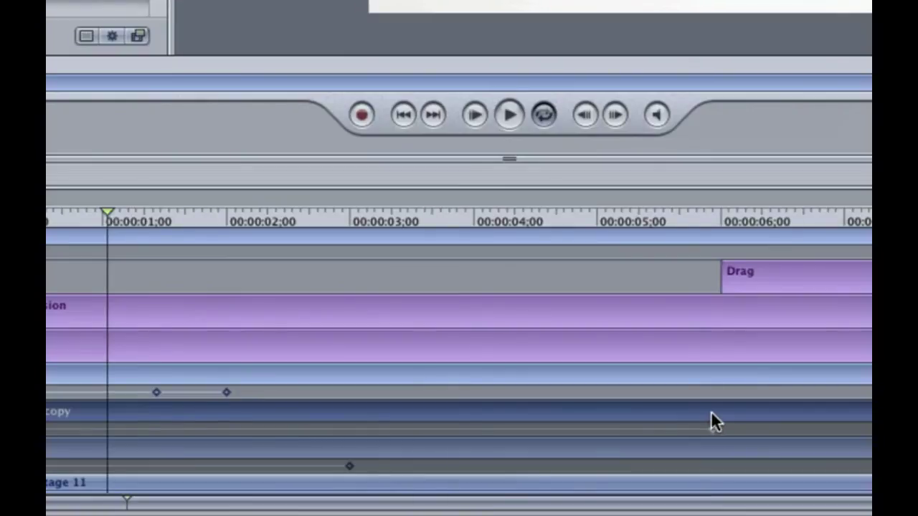
key(Home)
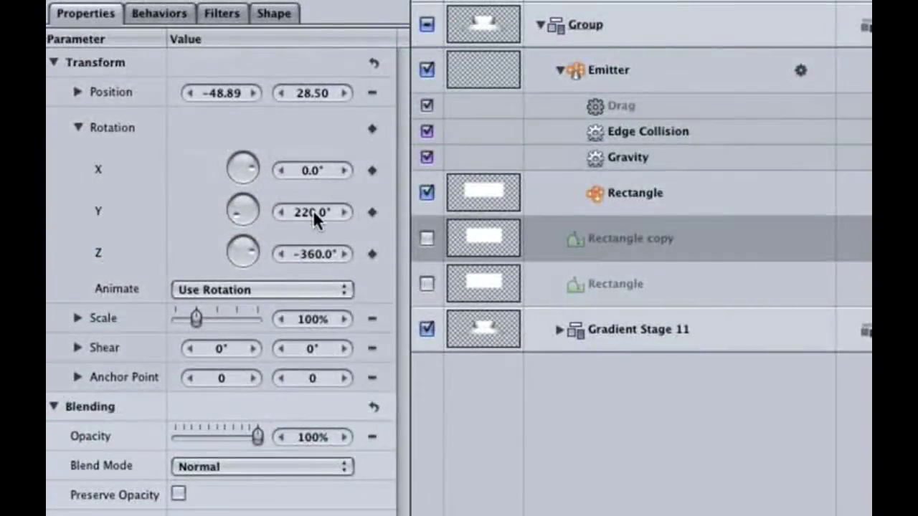
- Set Rectangle copy's Y and Z rotation fields to 0°
click(294, 198)
text(0)
click(324, 254)
text(0)
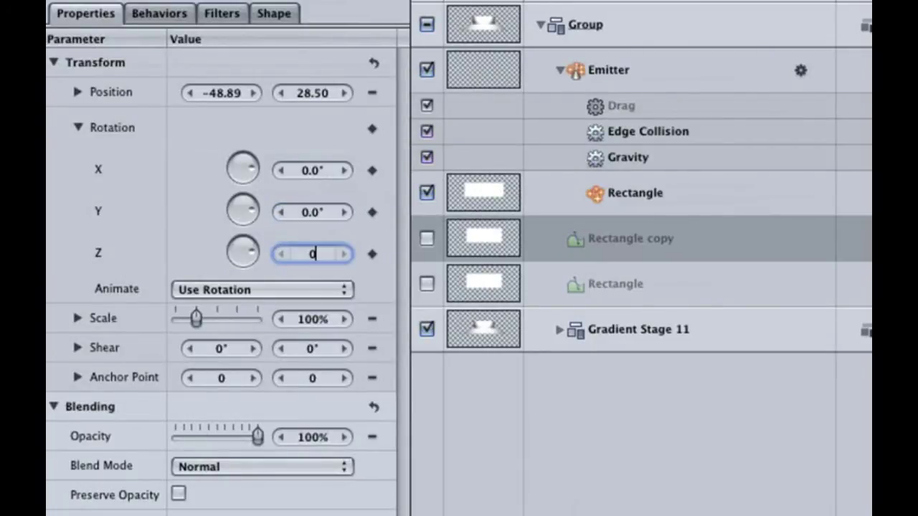
key(Return)
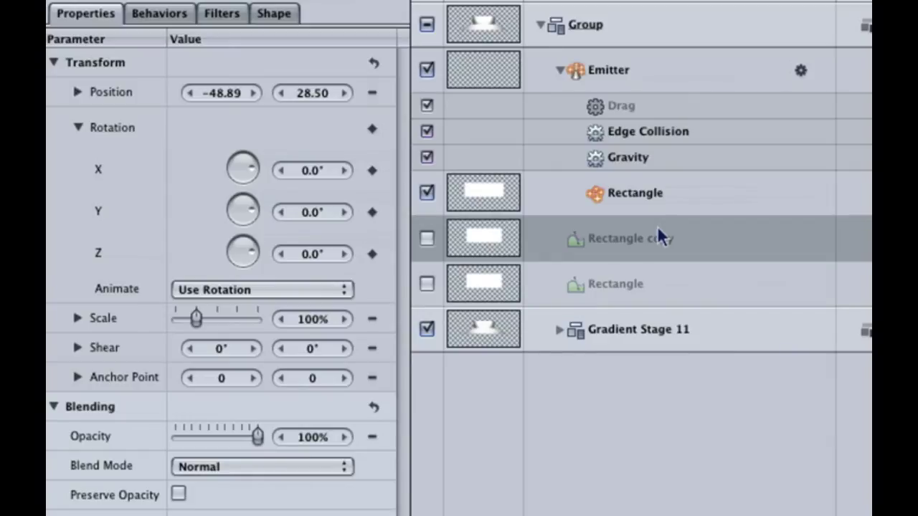
drag(658, 230, 635, 72)
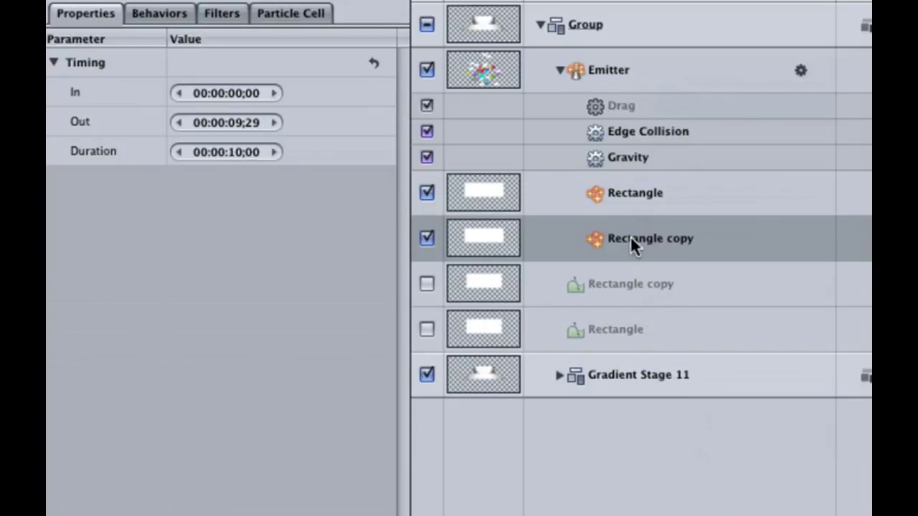
click(294, 12)
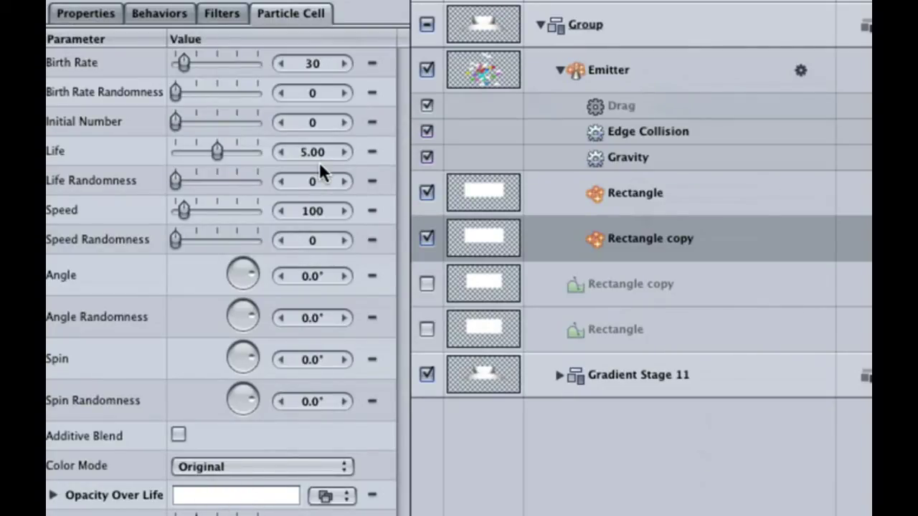
key(Delete)
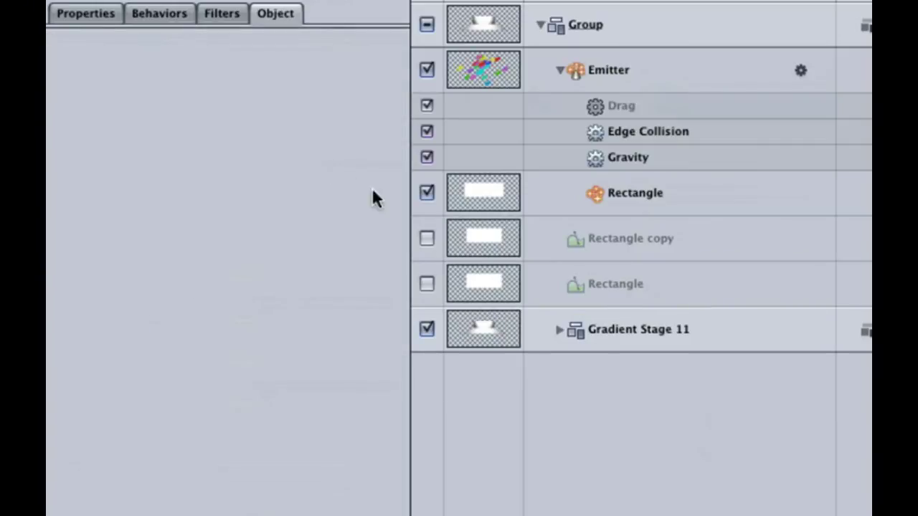
- Duplicate the Rectangle particle cell and make Rectangle copy its particle source
click(651, 197)
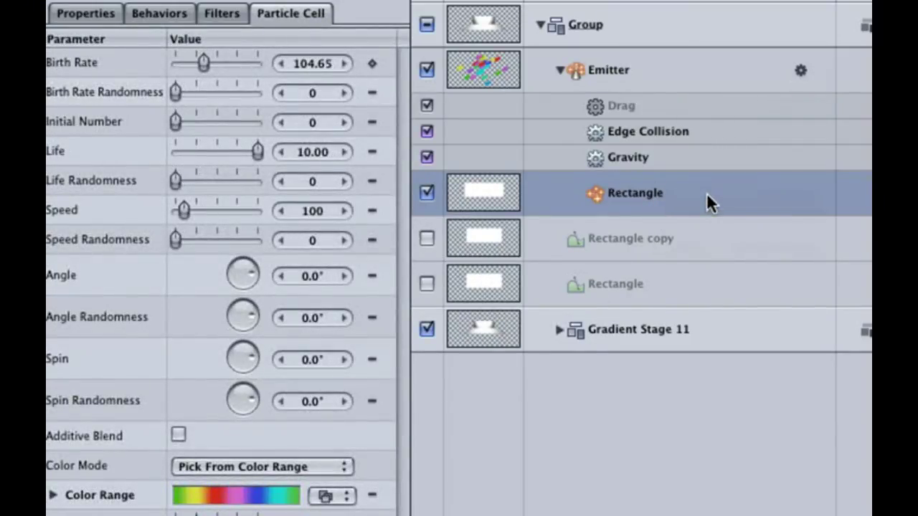
key(super+d)
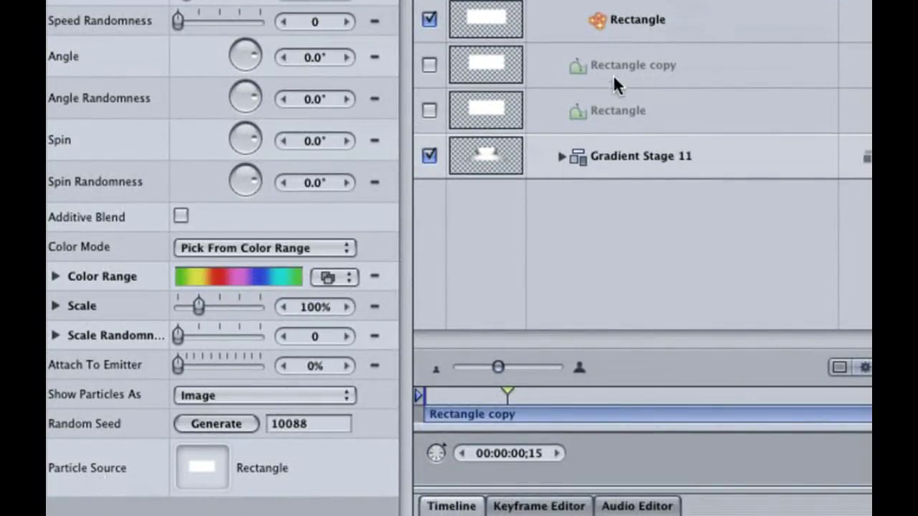
drag(627, 84, 202, 464)
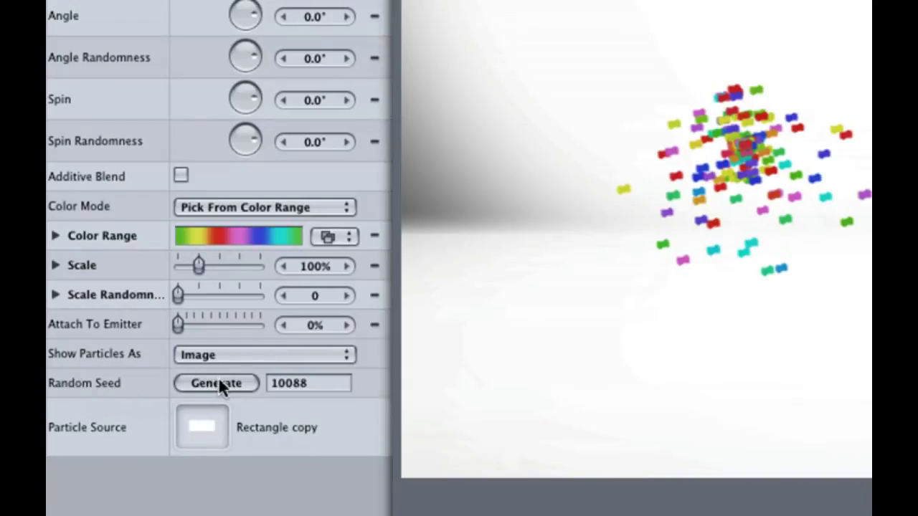
- Generate a new random seed, 460092071, for the copied particle cell
click(225, 383)
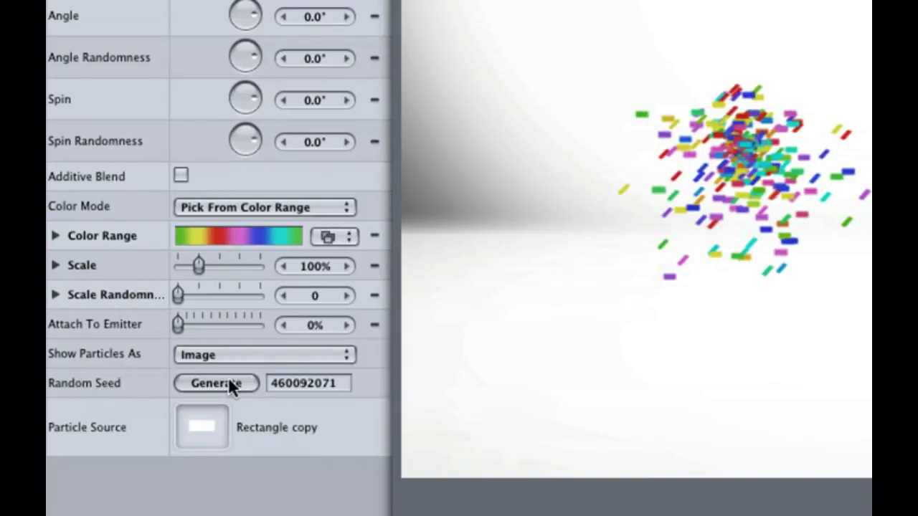